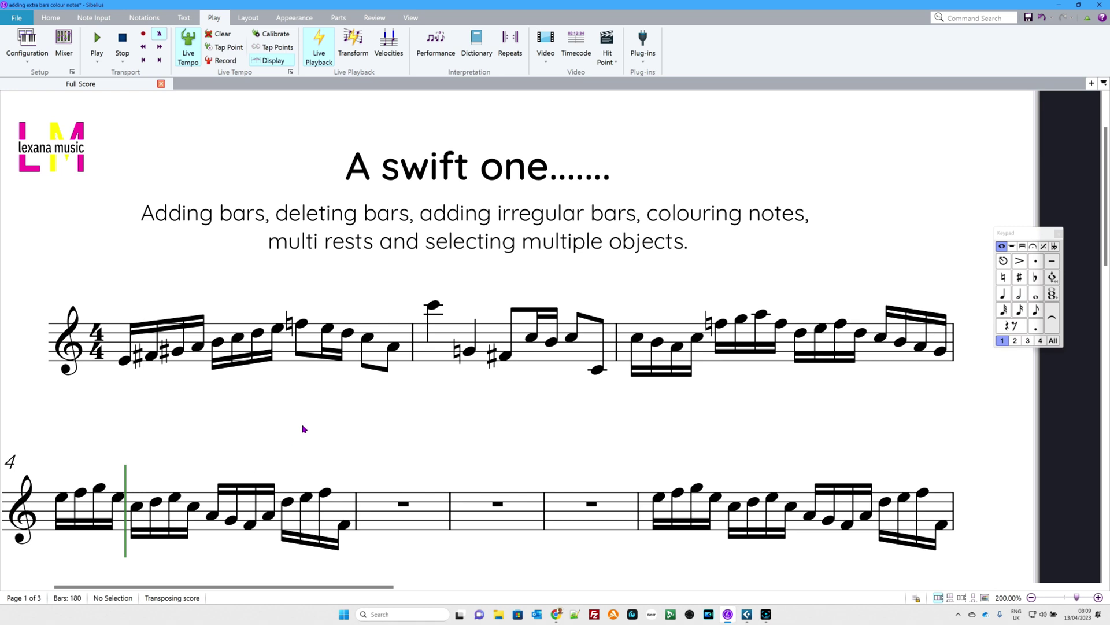
- Select bar 2 of the top staff and view the bar-creation options without adding anything
left_click(441, 341)
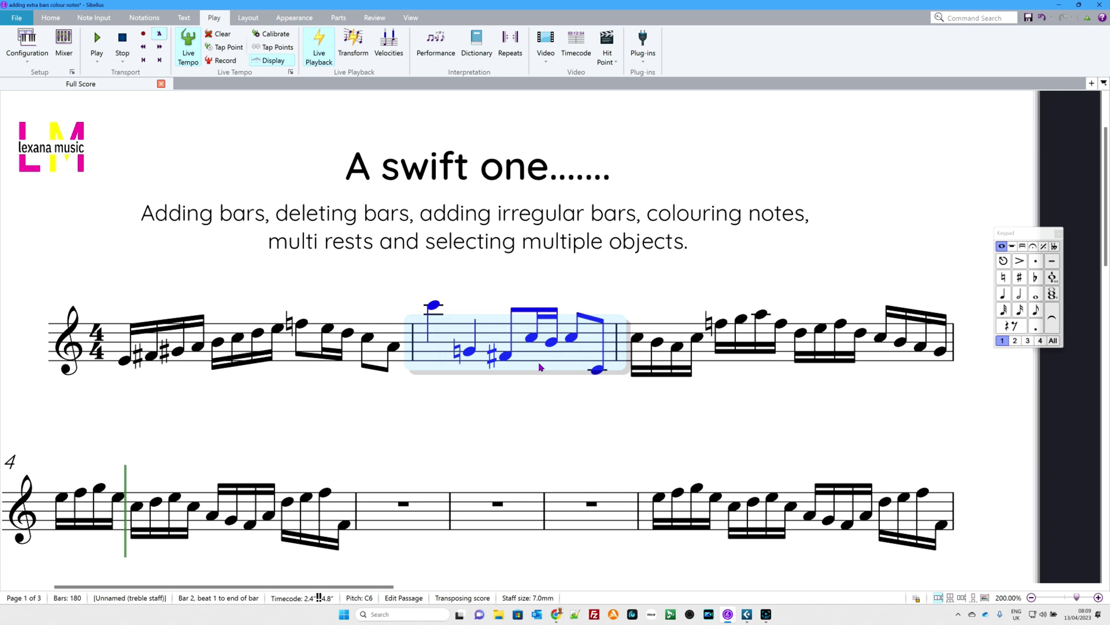
right_click(509, 276)
mouse_move(534, 279)
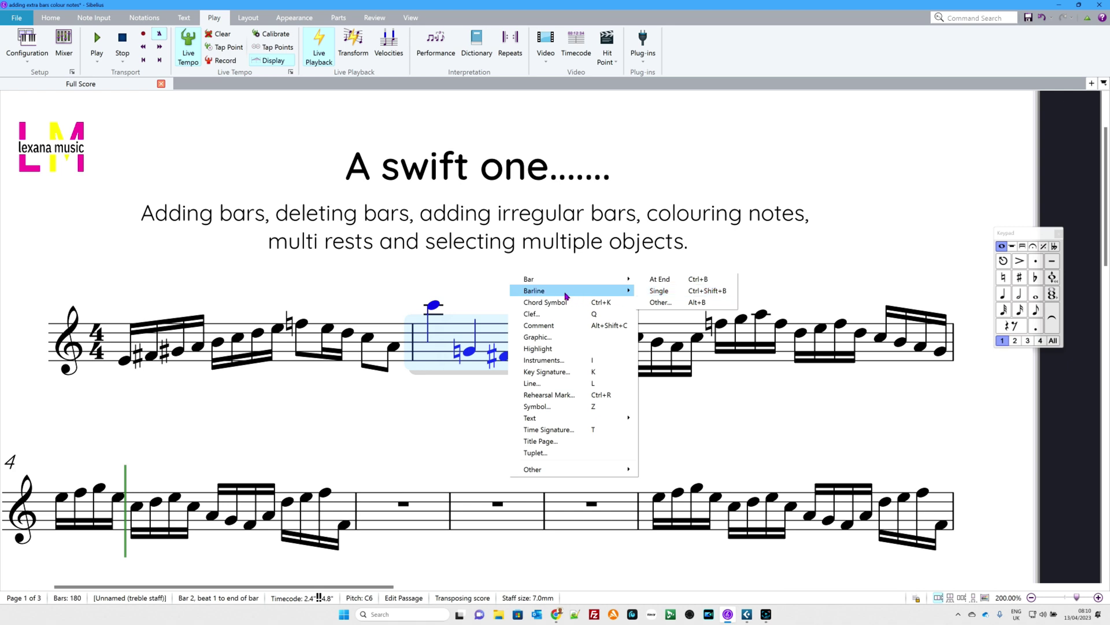
left_click(466, 281)
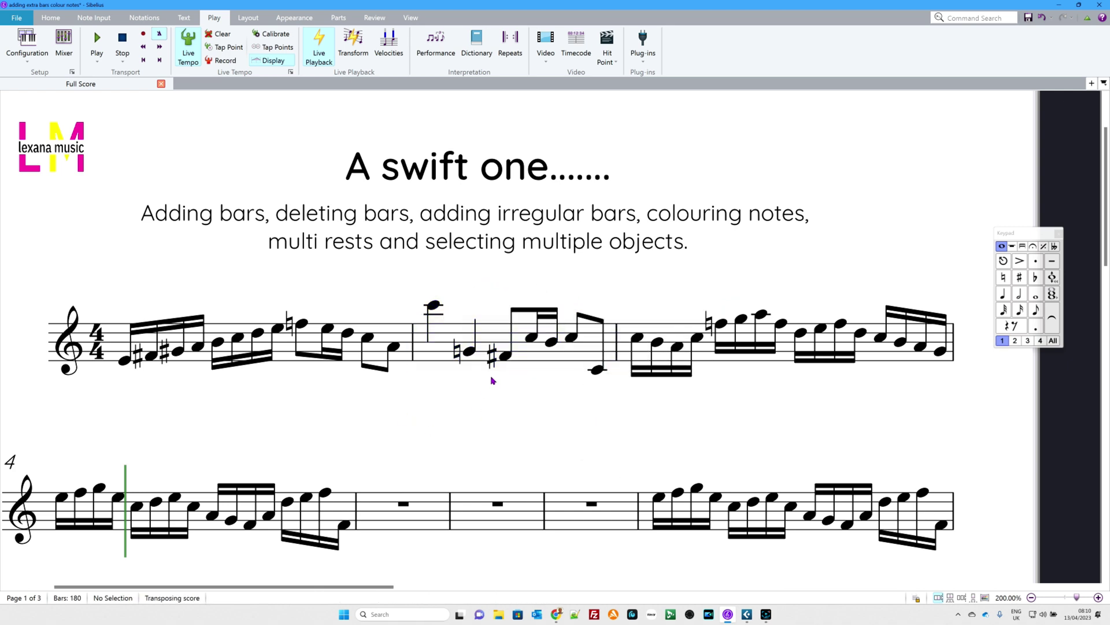
- Insert five empty bars after bar 2, then remove them to restore the original bar count
left_click(495, 339)
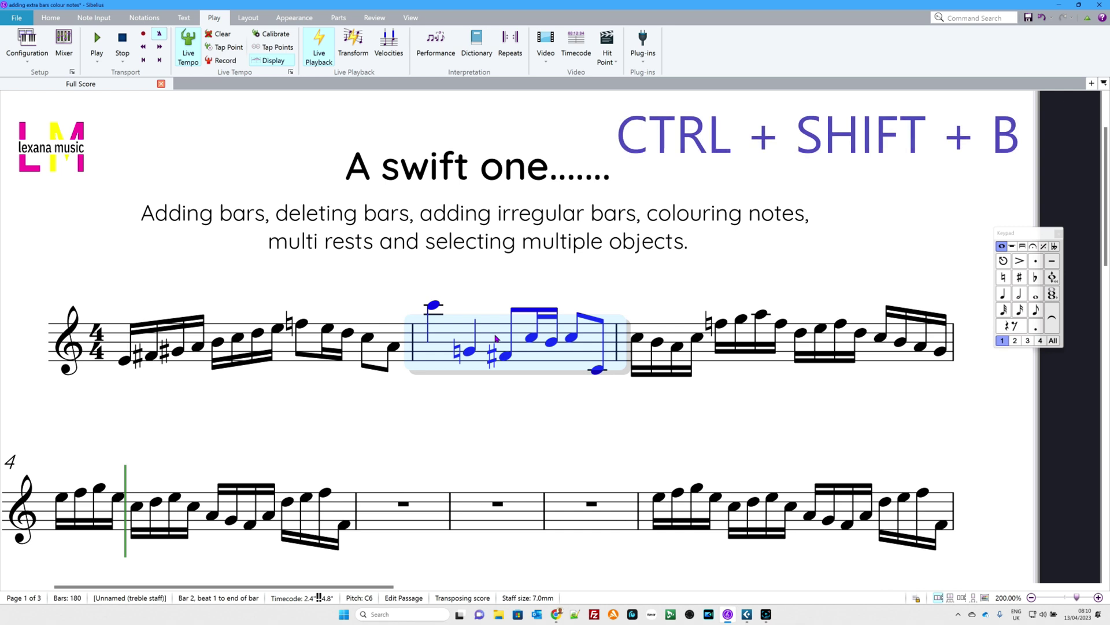
key("ctrl+shift+b")
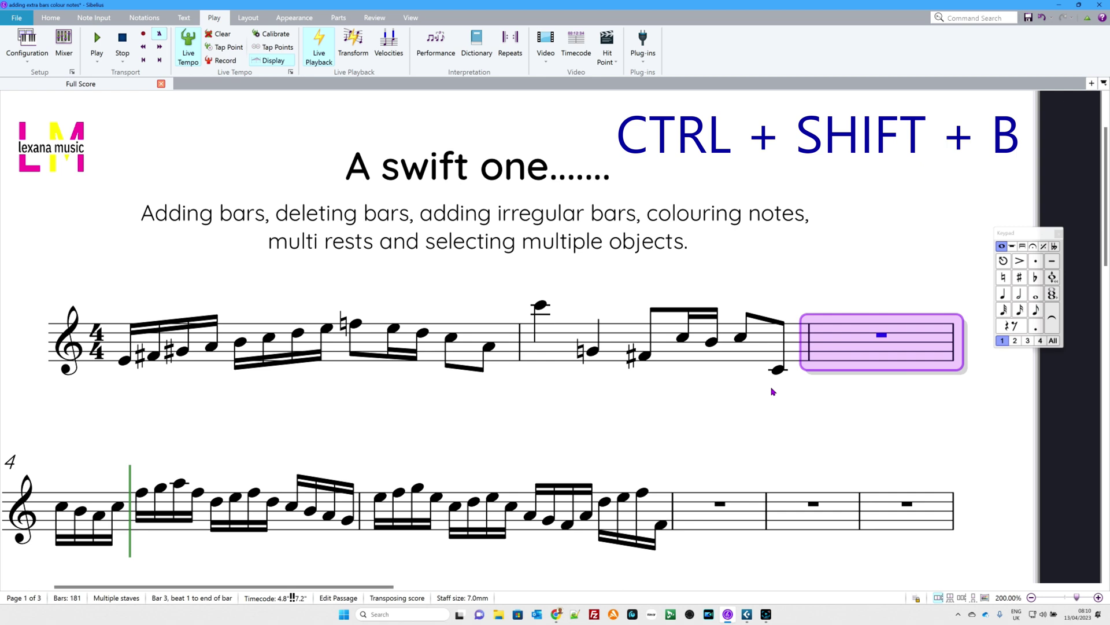
key("ctrl+shift+b")
key("ctrl+shift+b")
key("ctrl+shift+b")
key("ctrl+shift+b")
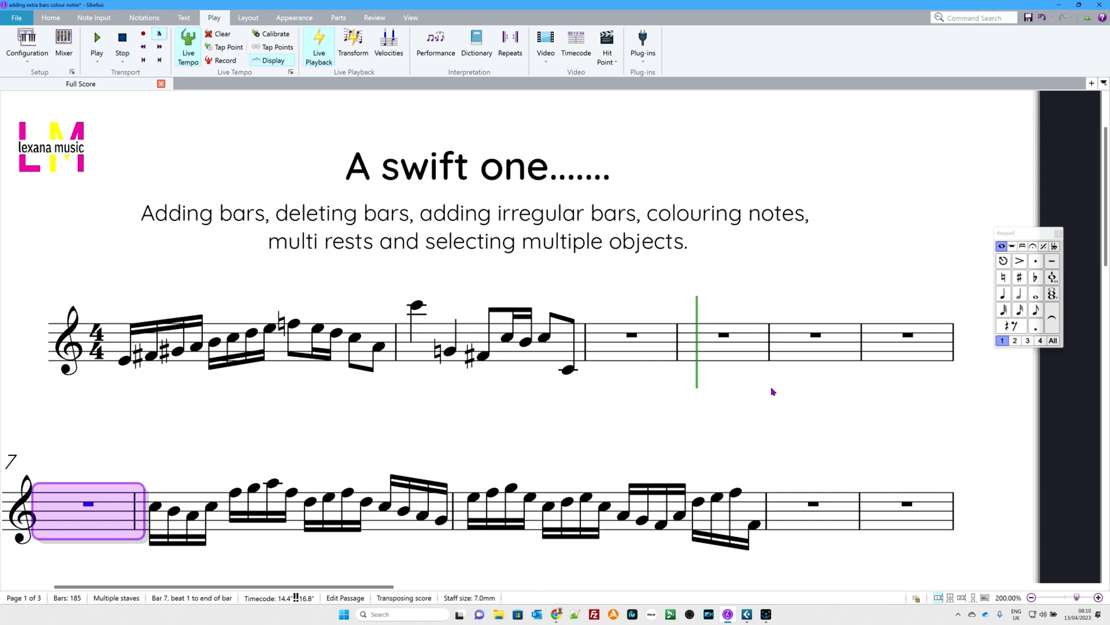
key("Delete")
key("Delete")
key("Delete")
key("Delete")
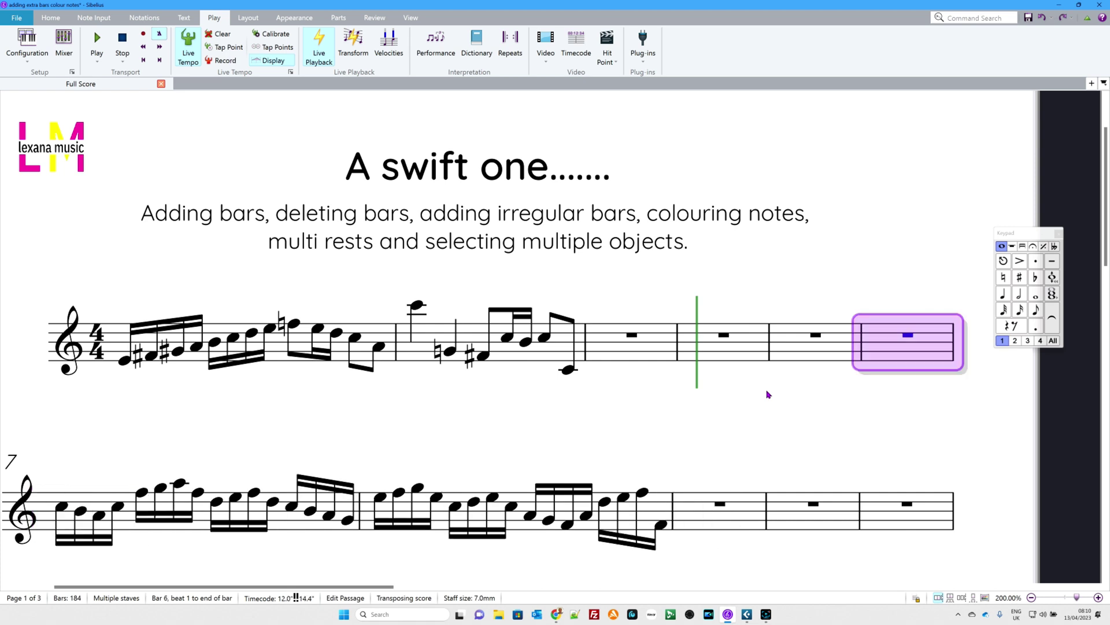
key("ctrl+z")
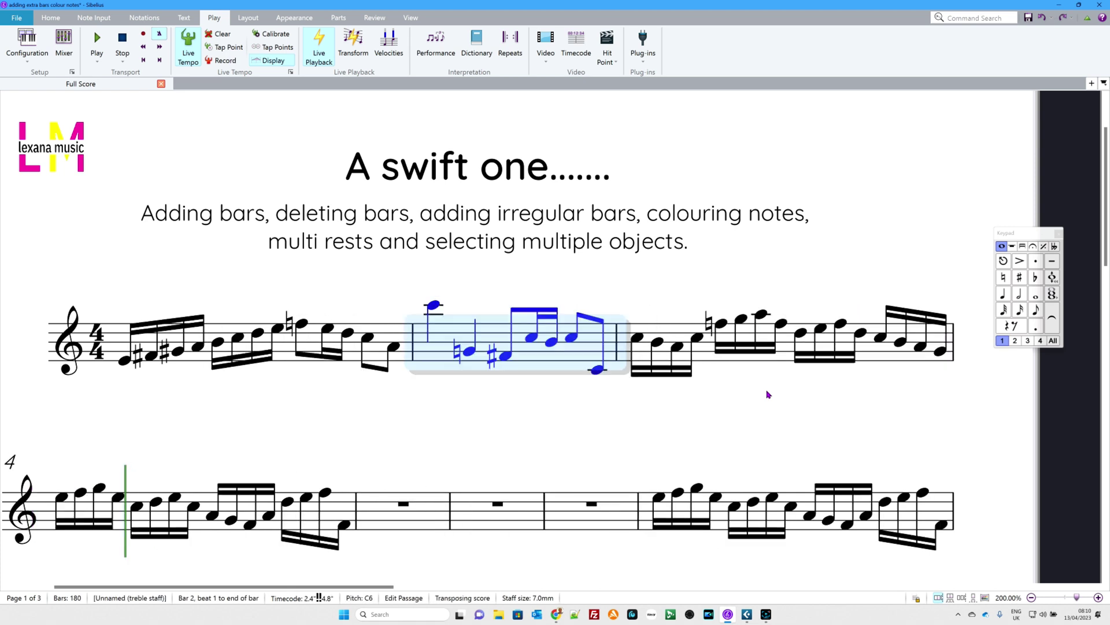
left_click(494, 432)
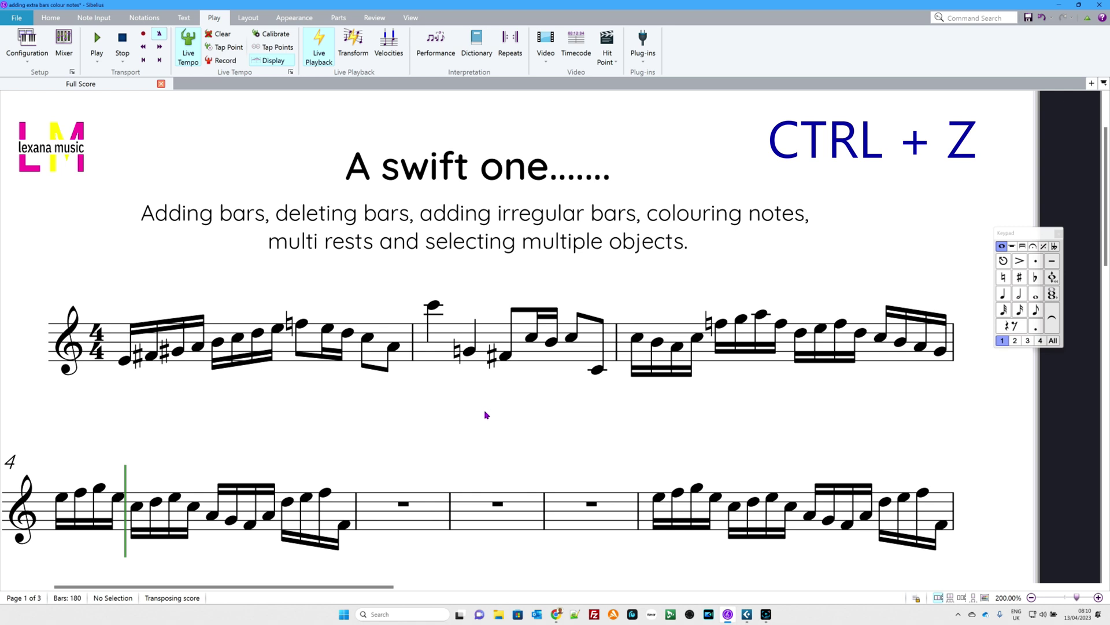
- Delete bar 2's notes, then the whole of bar 2, undoing each deletion
left_click(490, 339)
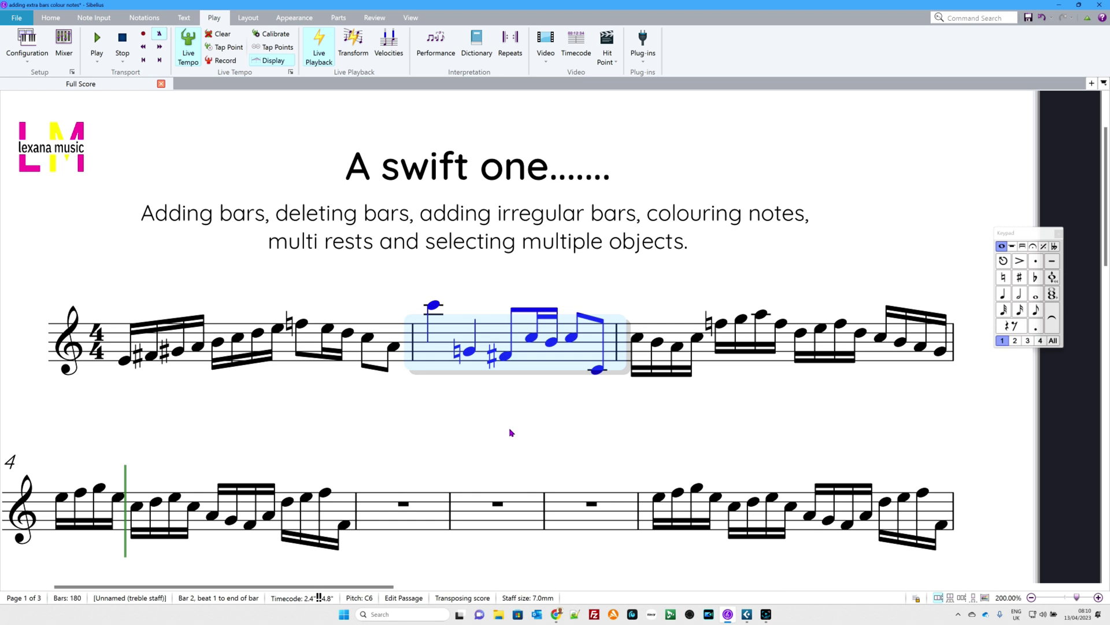
key("Delete")
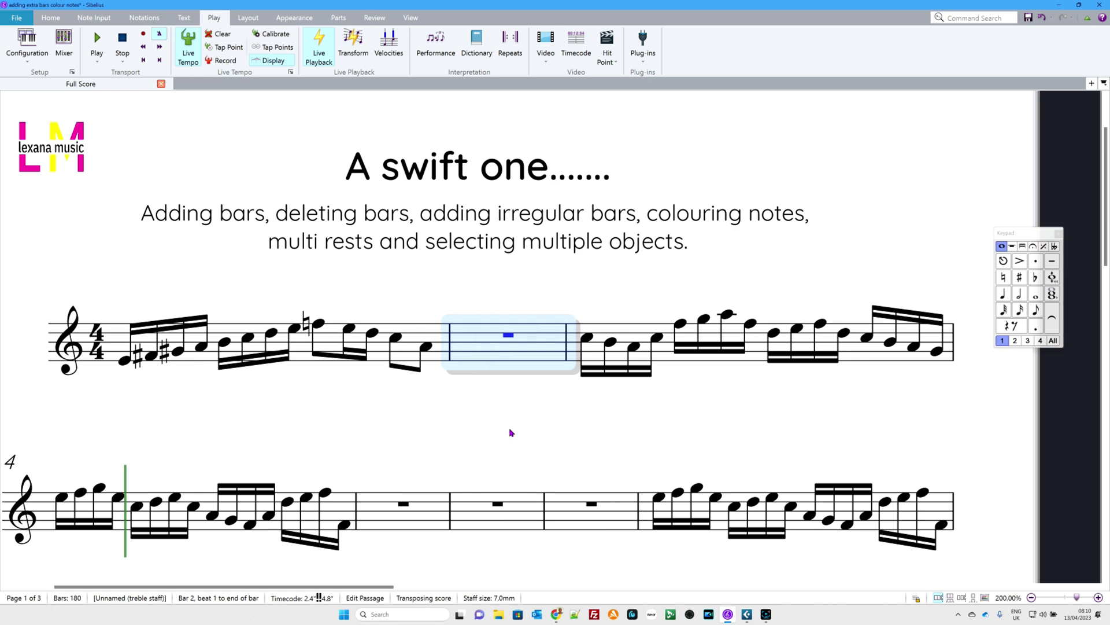
key("ctrl+z")
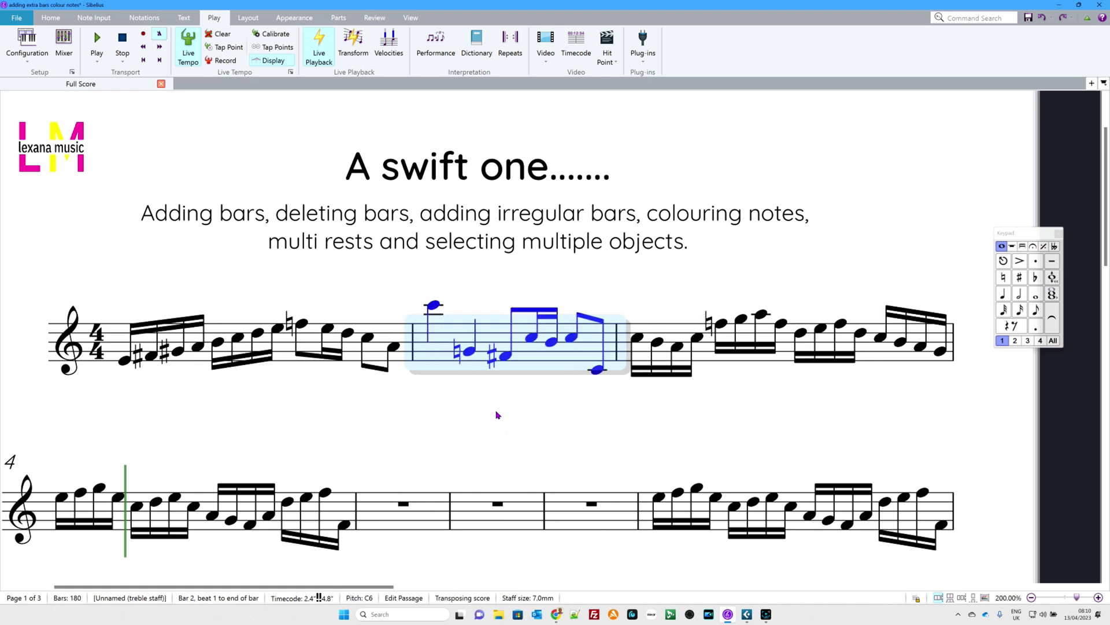
left_click(498, 414)
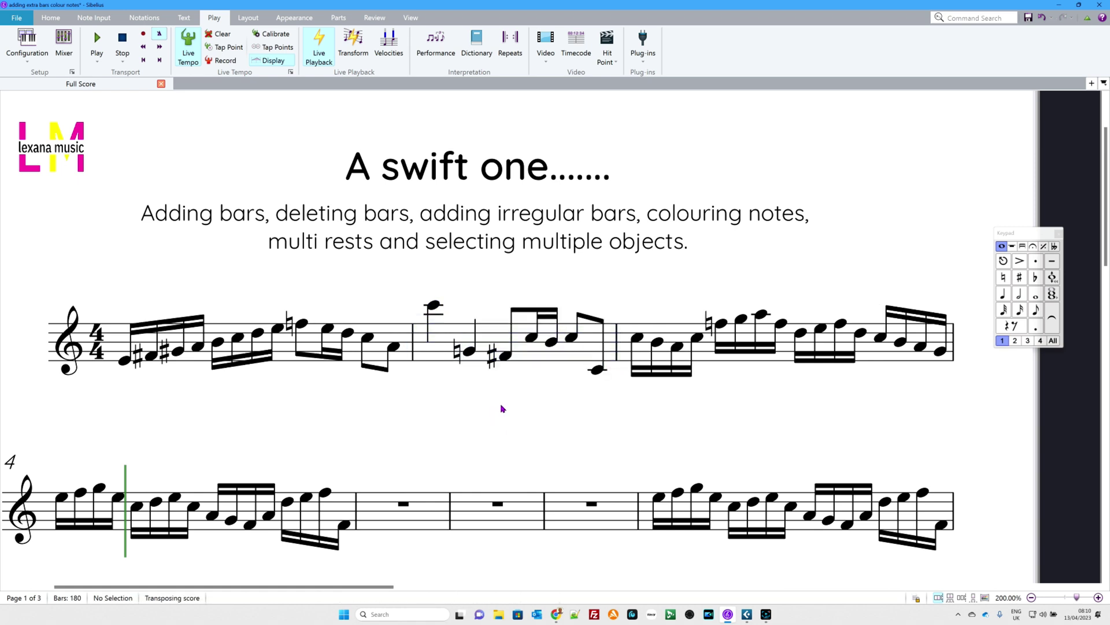
left_click(443, 338, "ctrl")
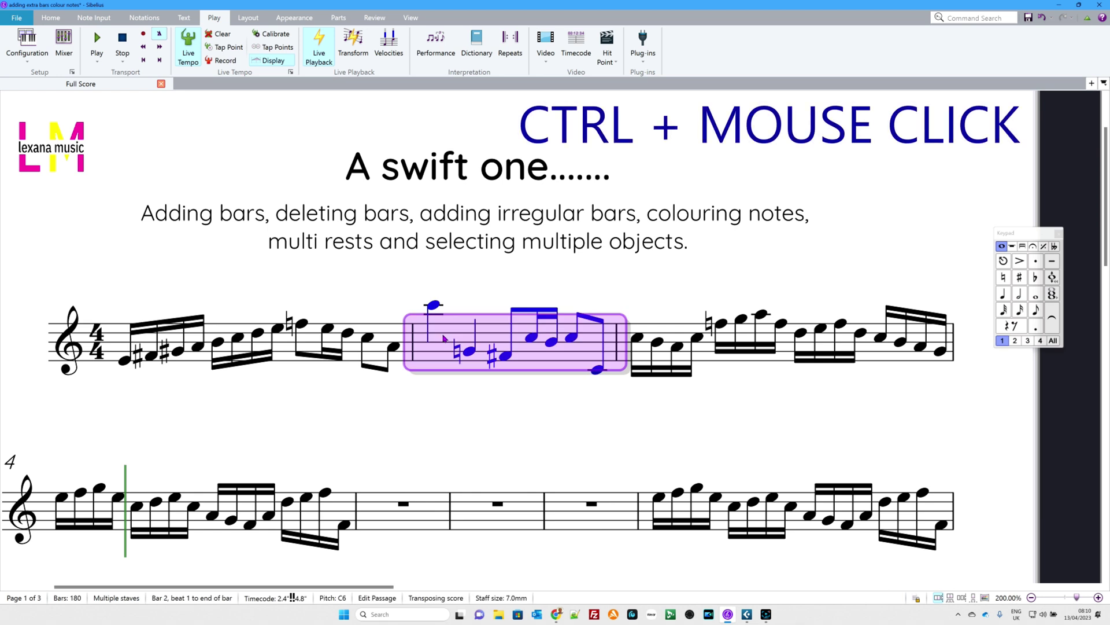
key("Delete")
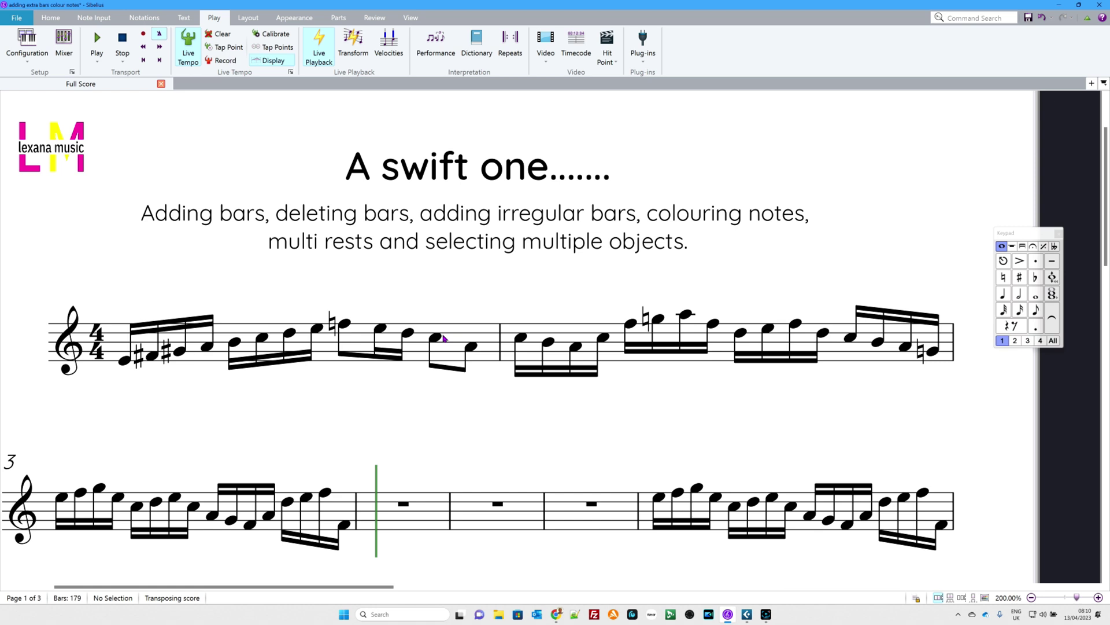
key("ctrl+z")
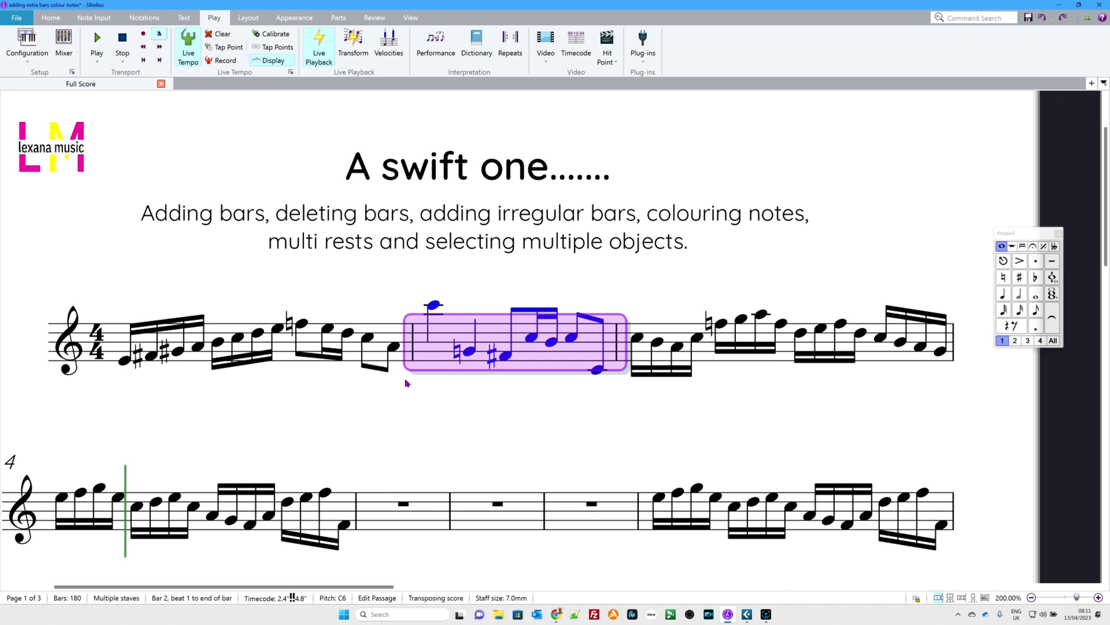
left_click(375, 398)
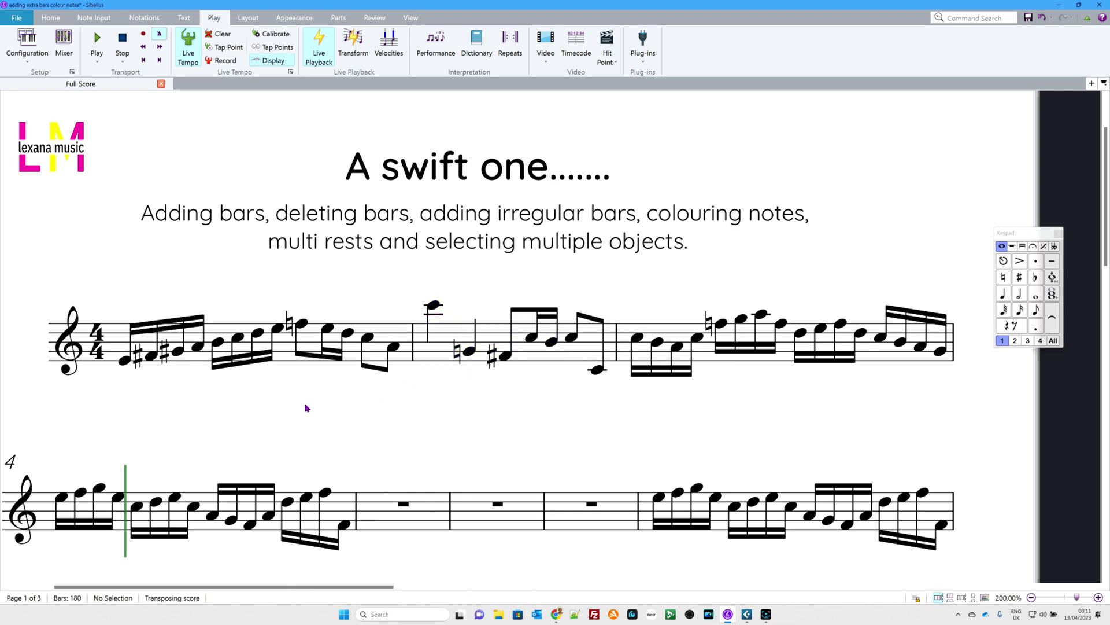
- Create an irregular bar one eighth note long and place it after the time signature
scroll(300, 404, "up", 1)
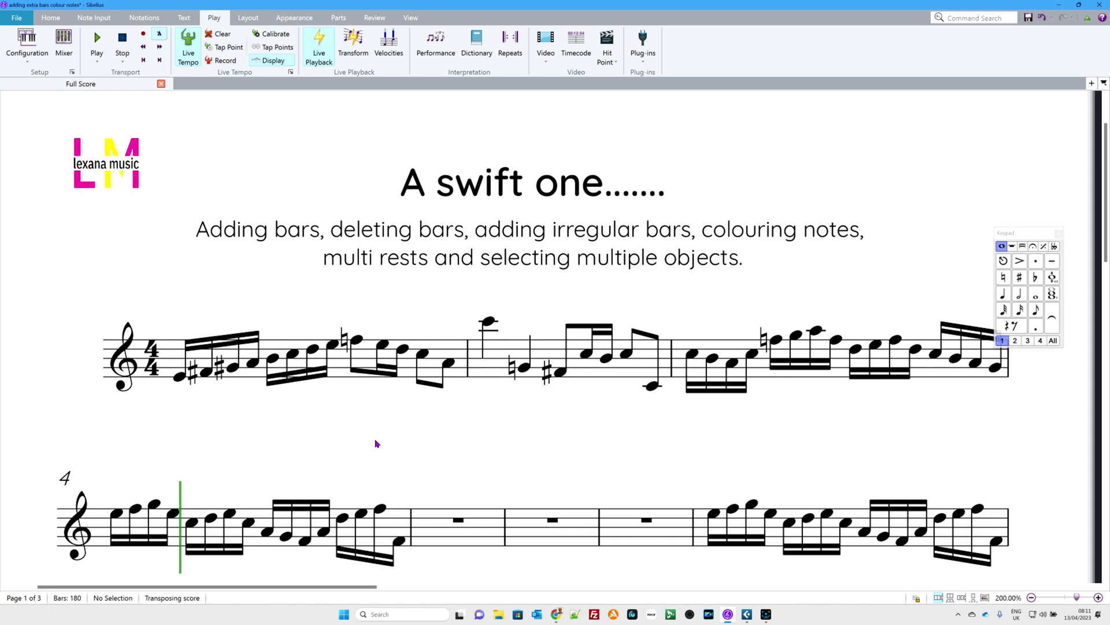
right_click(403, 299)
mouse_move(430, 304)
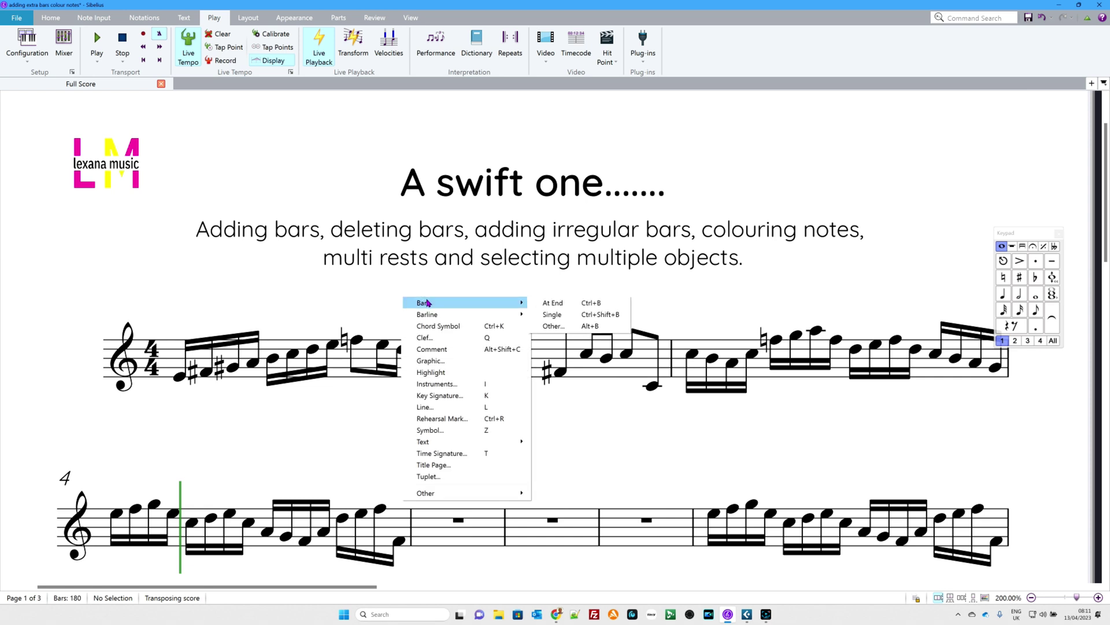
left_click(558, 327)
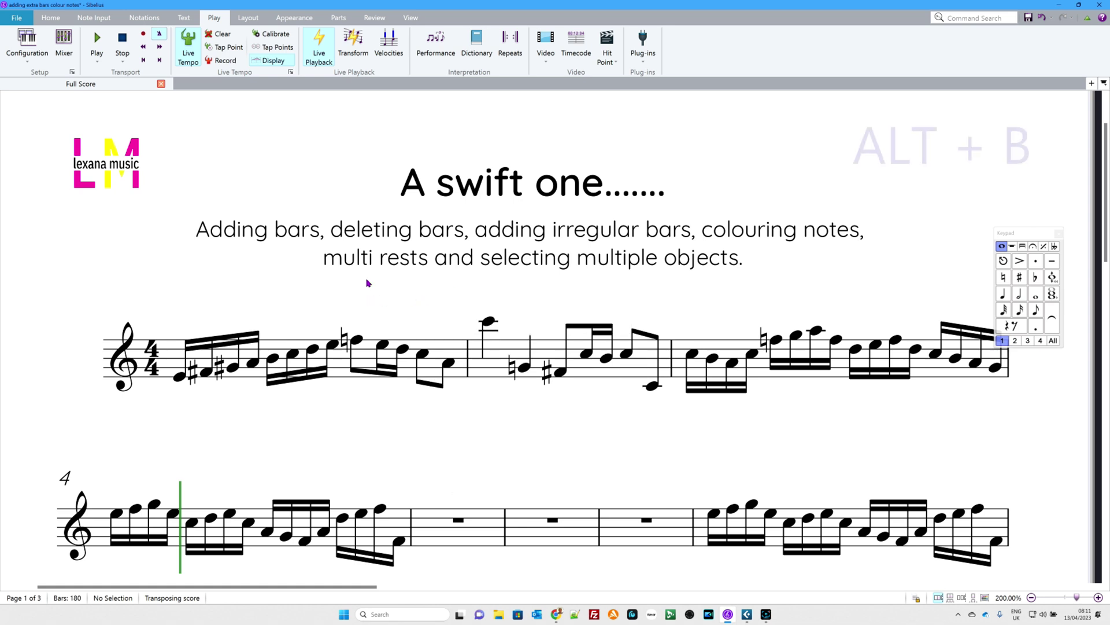
key("alt+b")
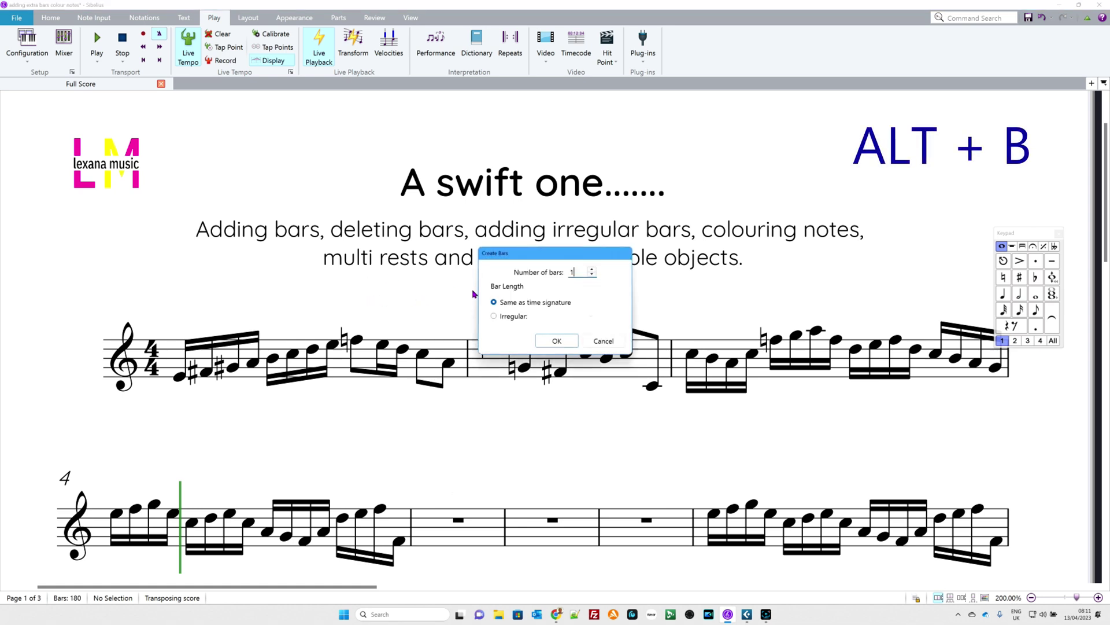
left_click(494, 317)
left_click(592, 316)
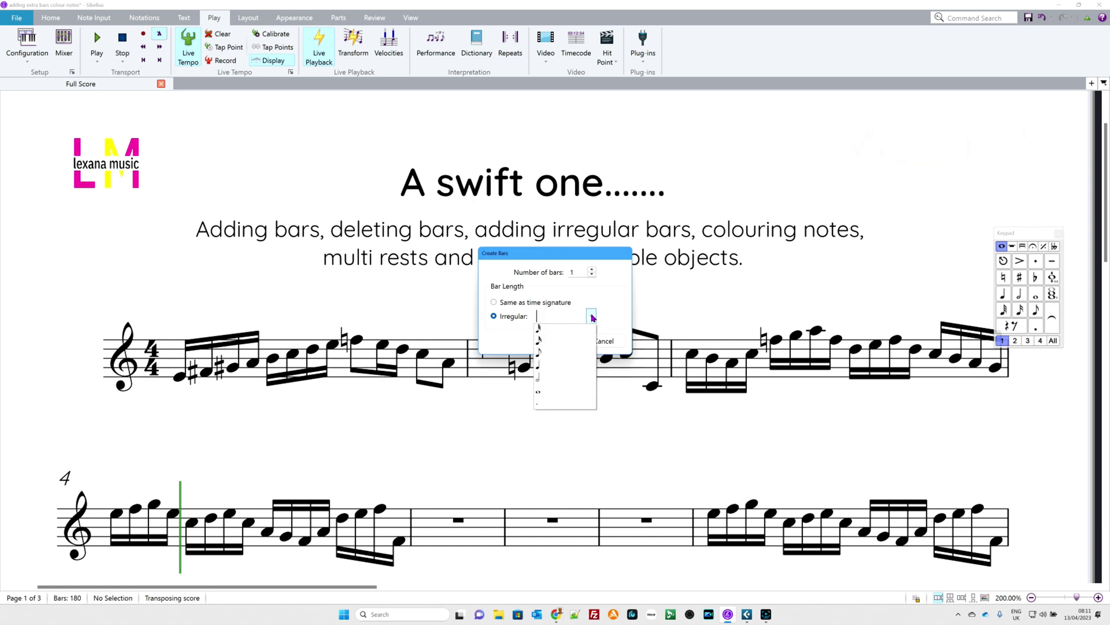
left_click(553, 352)
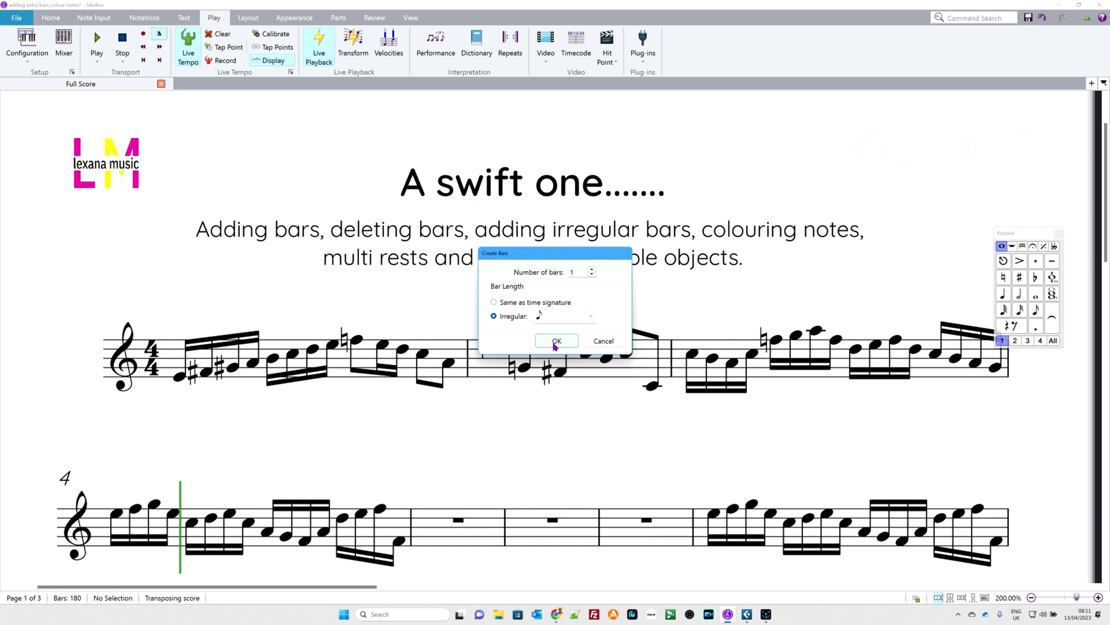
left_click(556, 342)
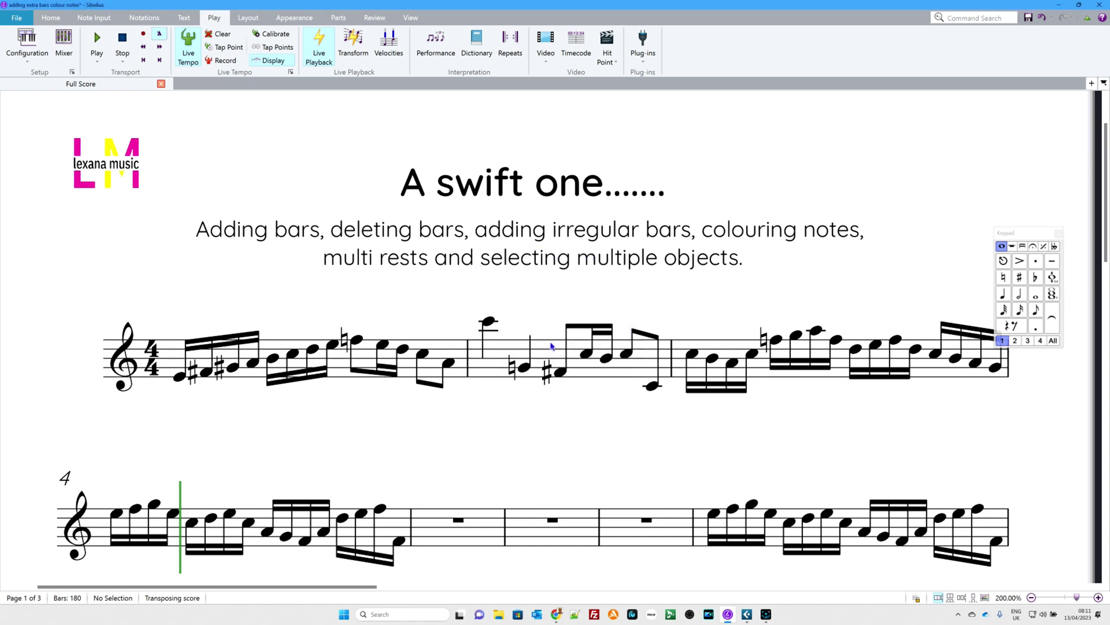
left_click(149, 364)
- Replace the pickup bar's rest with an eighth-note A, after undoing a first tied attempt
key("Escape")
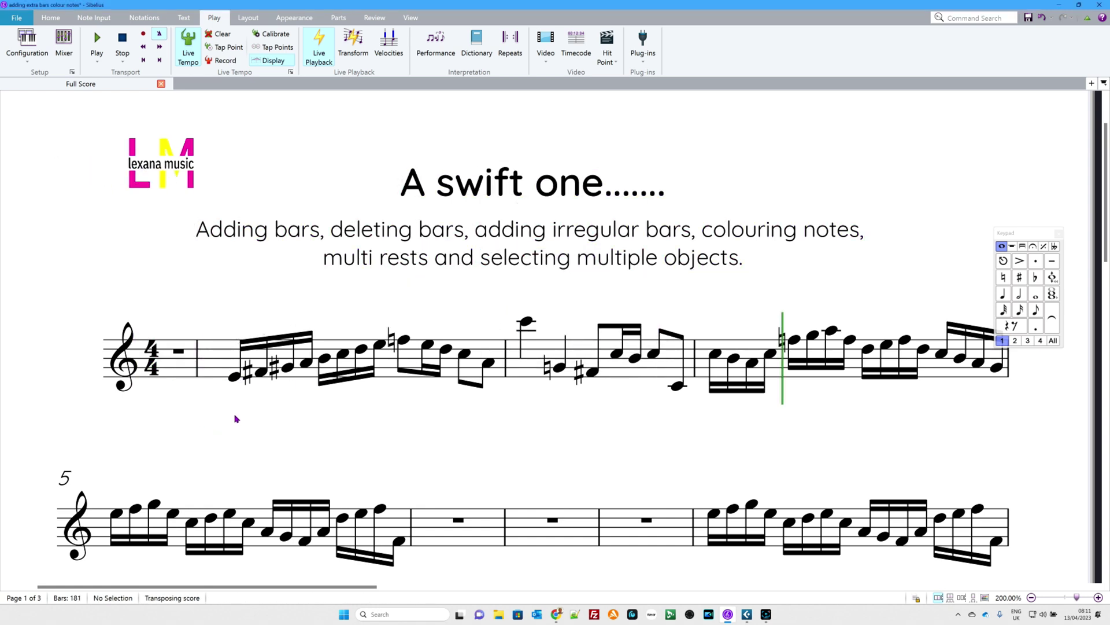
left_click(179, 353)
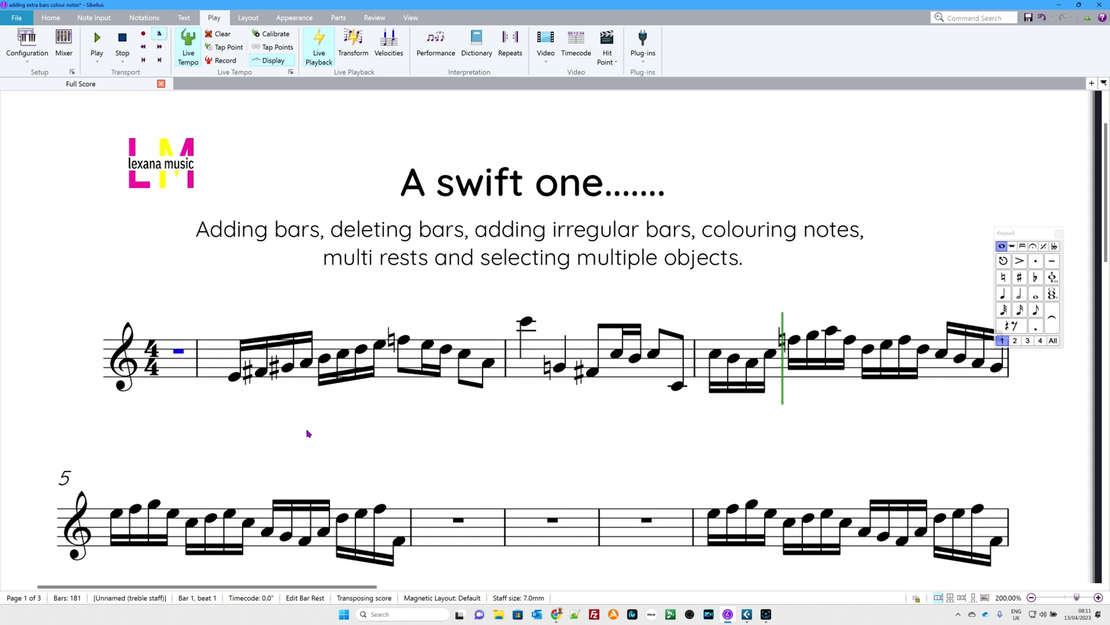
key("a")
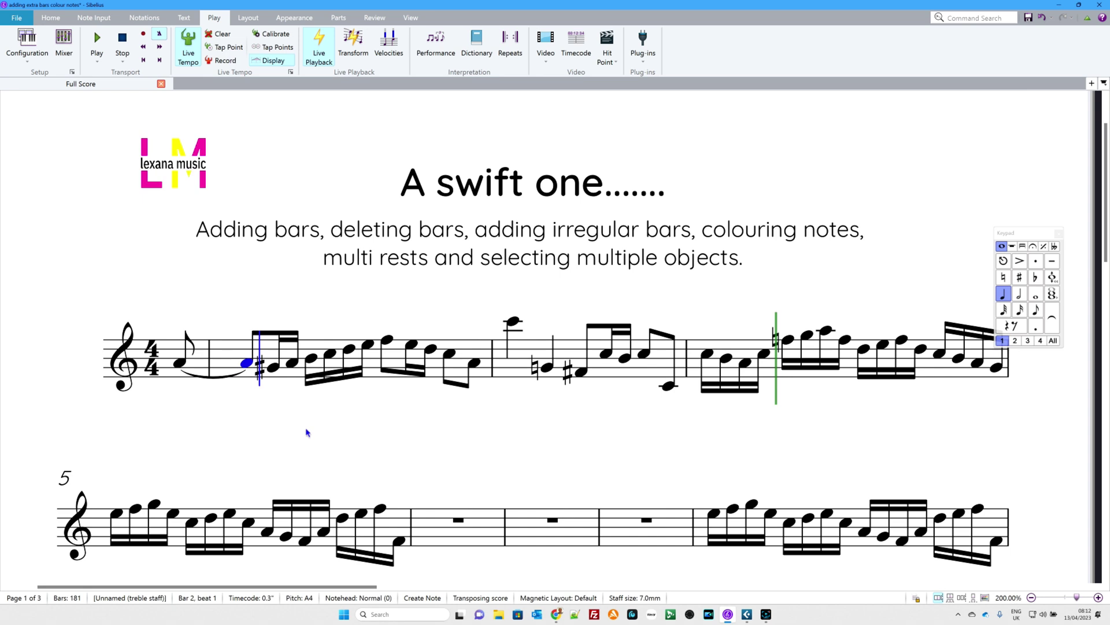
key("ctrl+z")
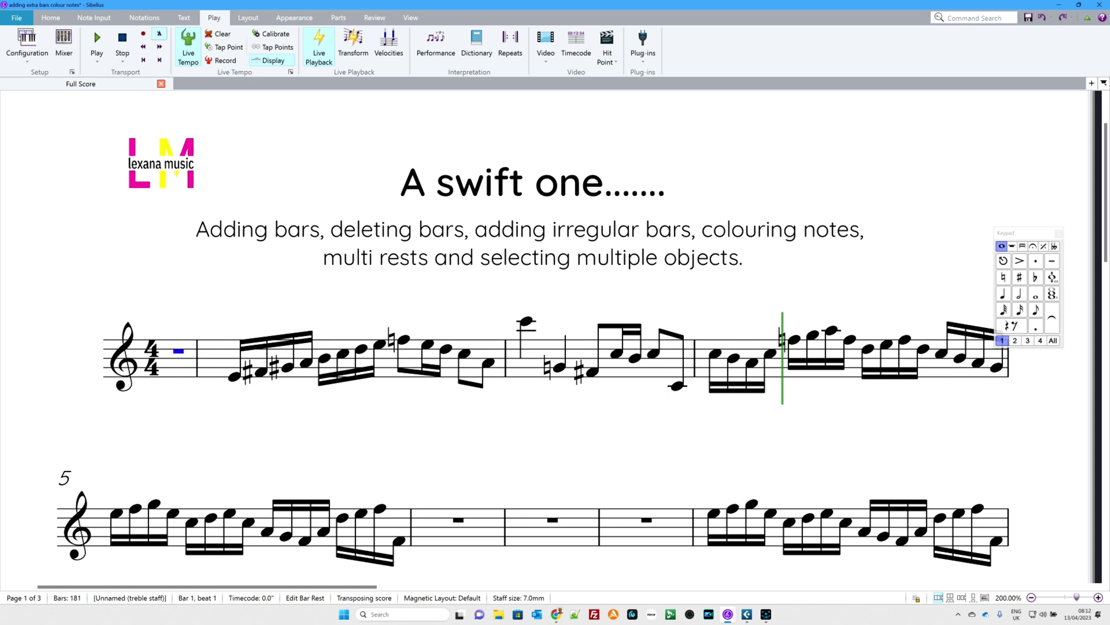
left_click_drag(1027, 233, 901, 157)
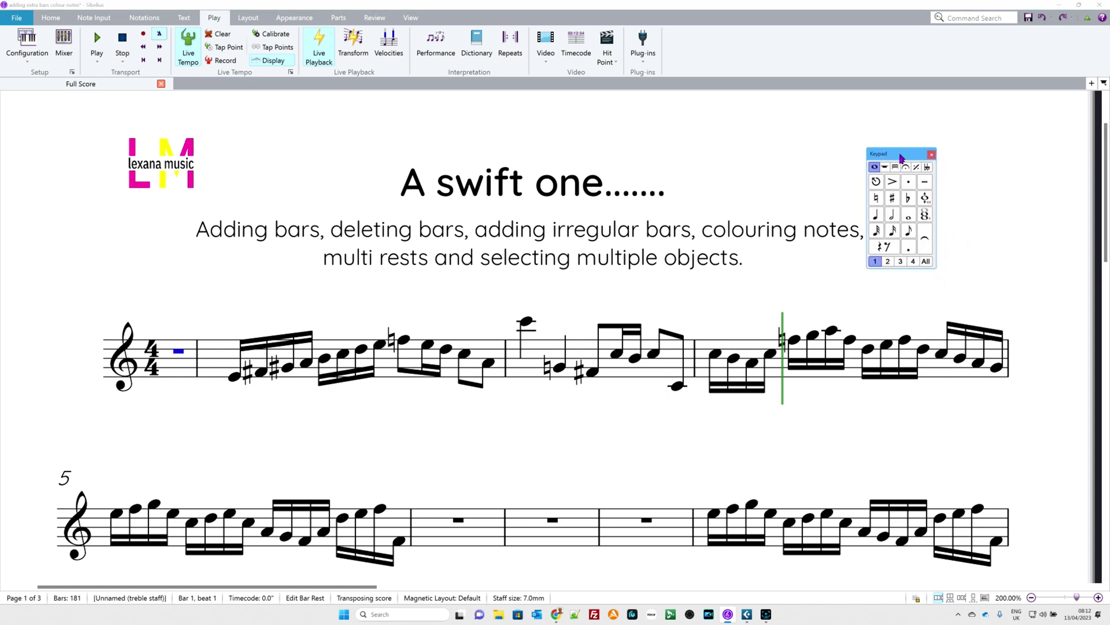
left_click(909, 232)
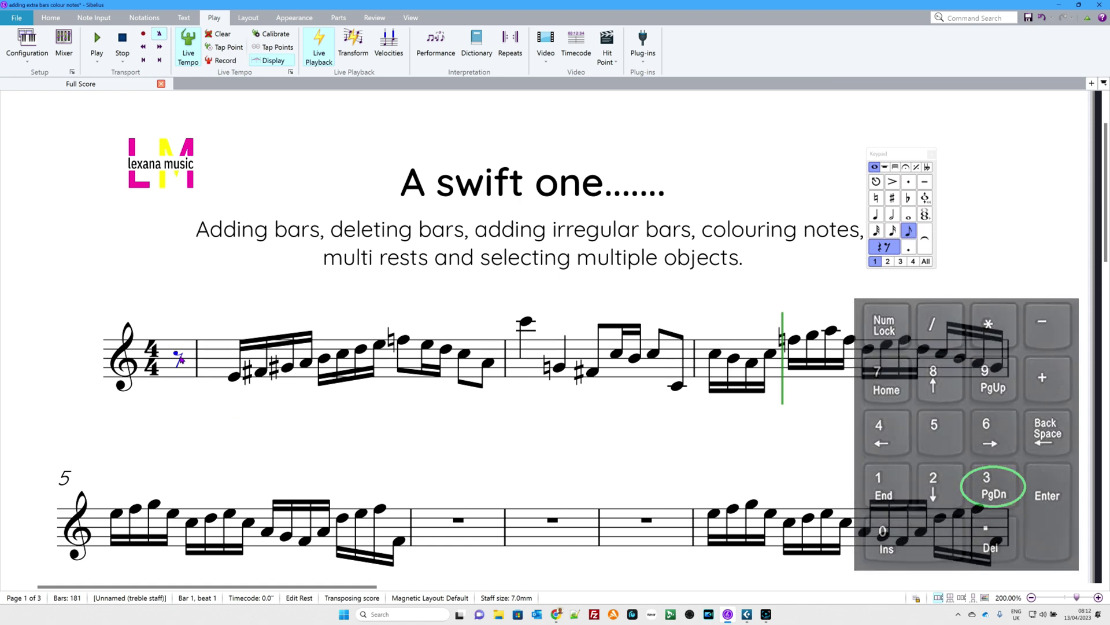
key("a")
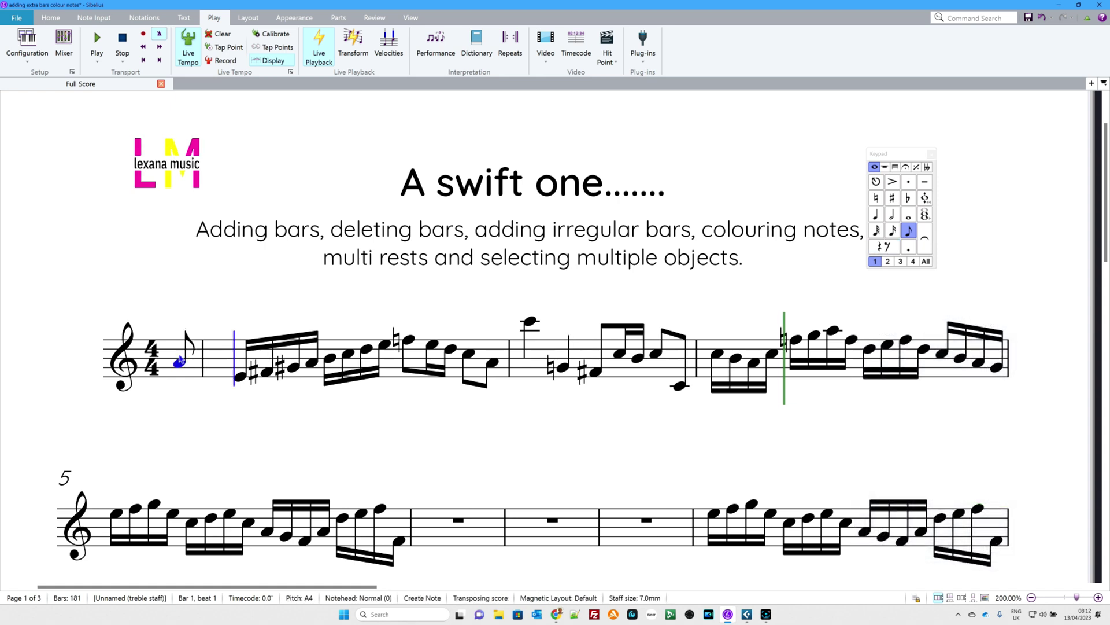
key("Escape")
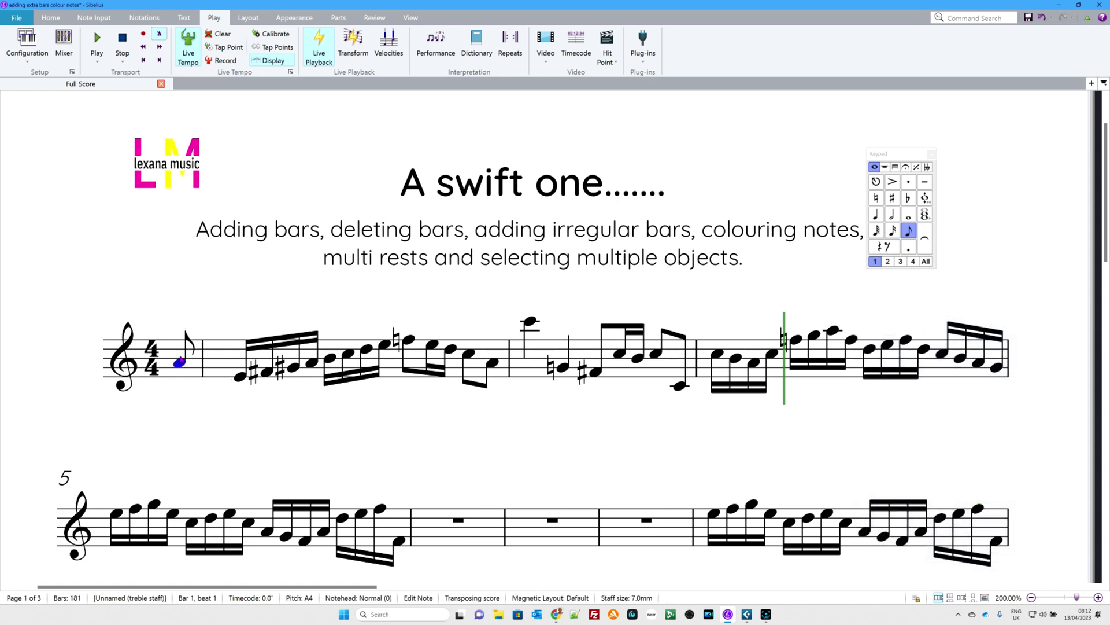
scroll(445, 461, "right", 2)
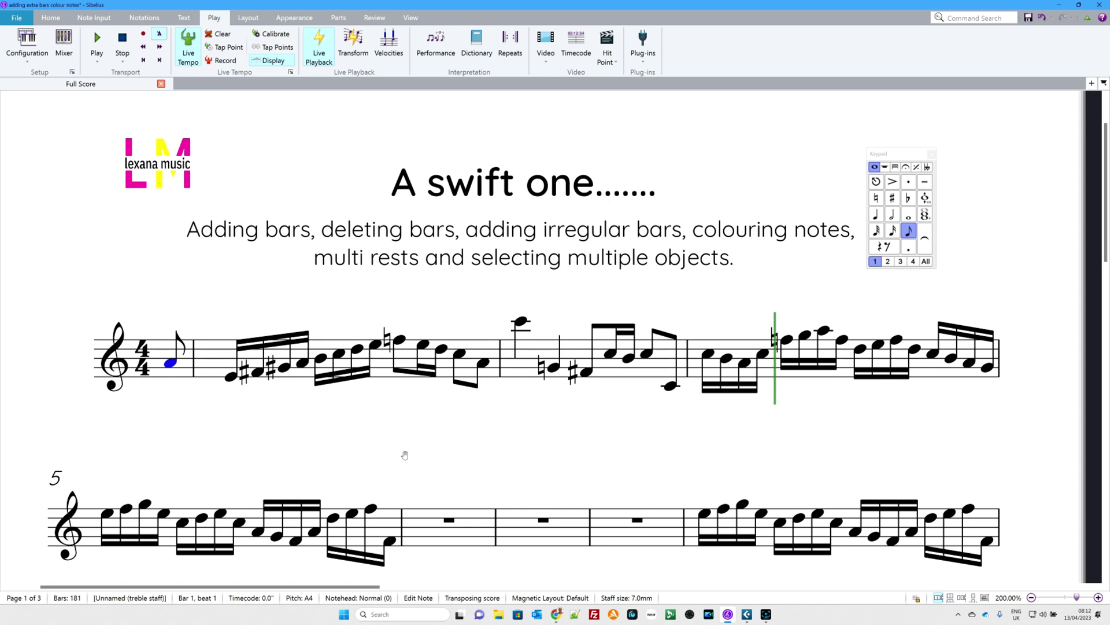
left_click(406, 304)
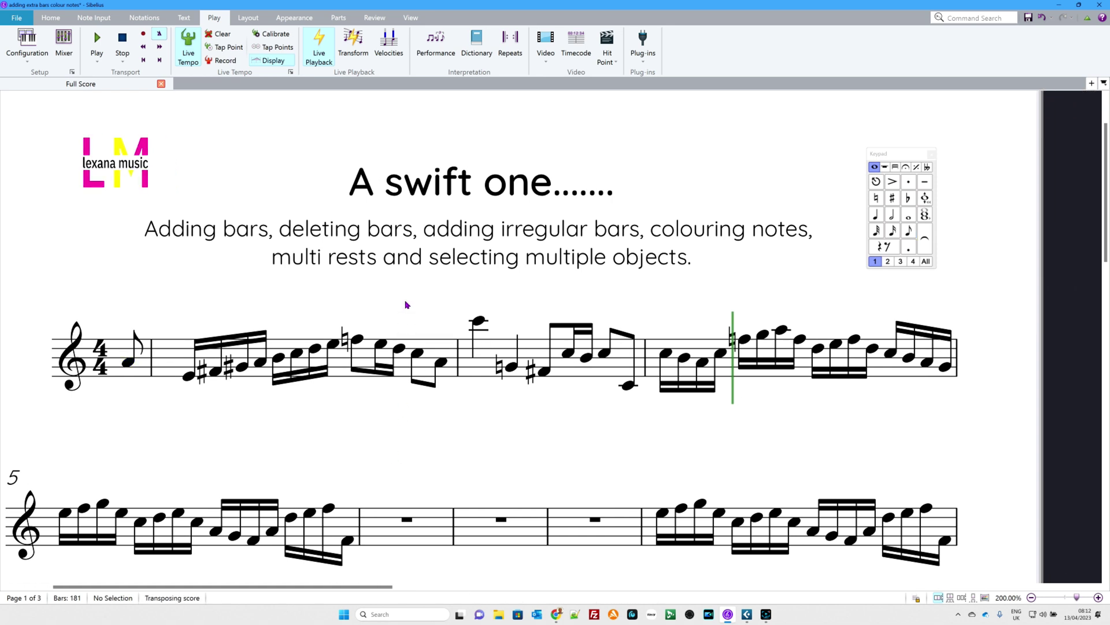
key("ctrl+shift+b")
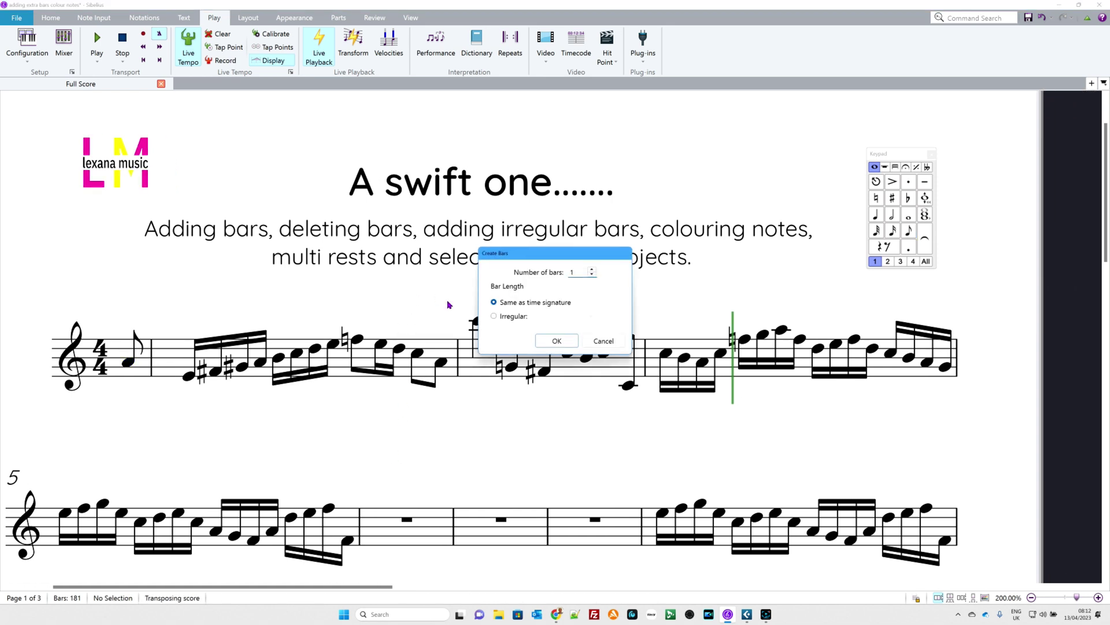
double_click(579, 272)
left_click(593, 270)
left_click(592, 270)
left_click(592, 270)
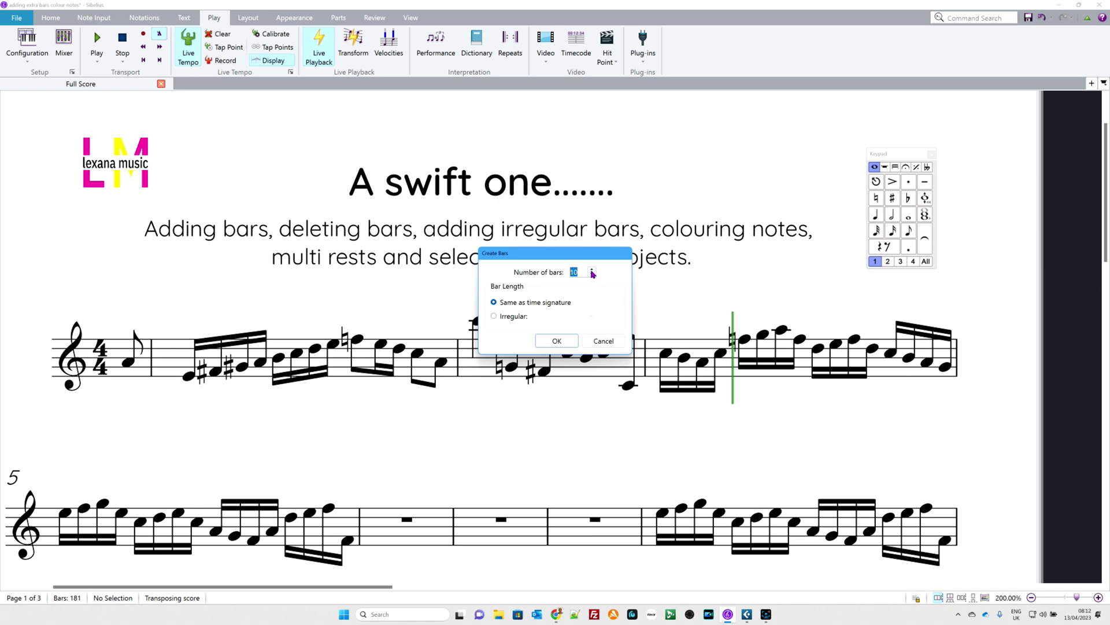
left_click(557, 341)
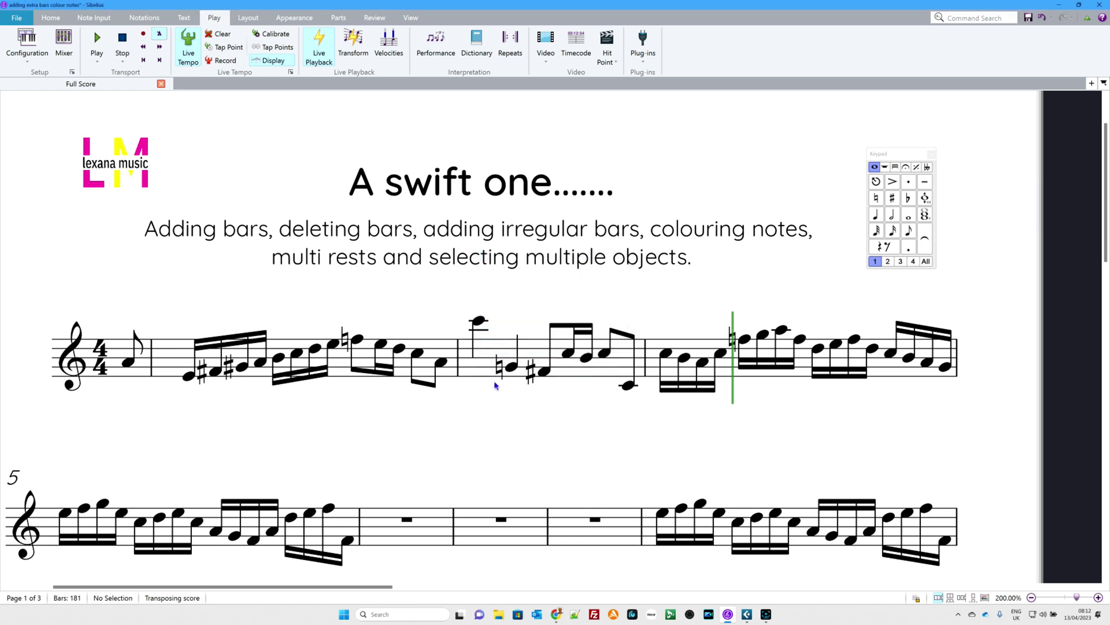
left_click(649, 364)
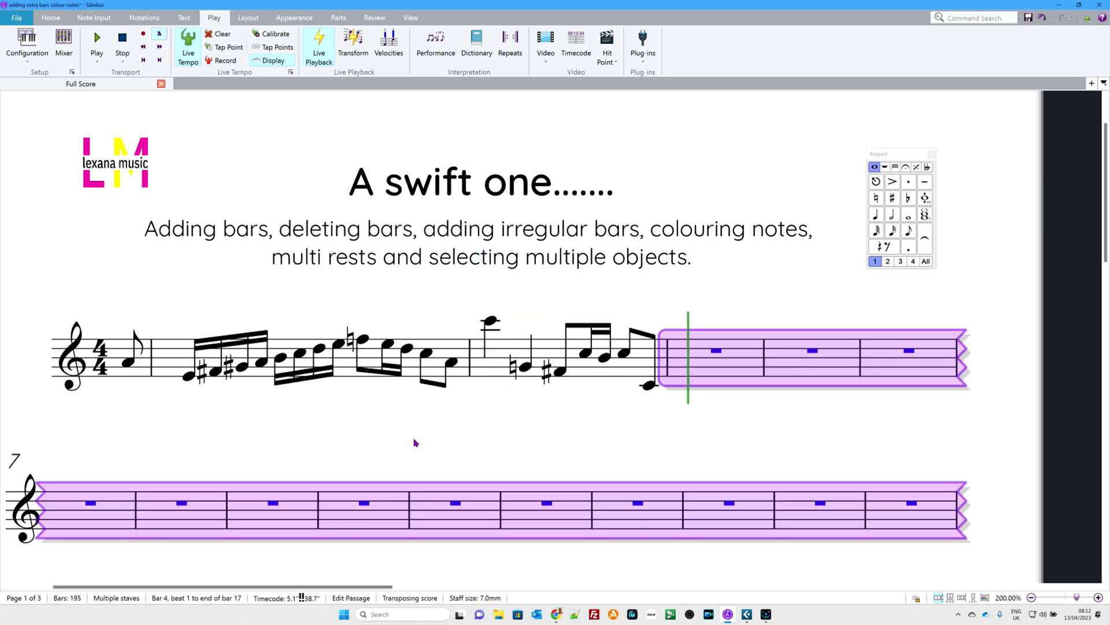
key("ctrl+z")
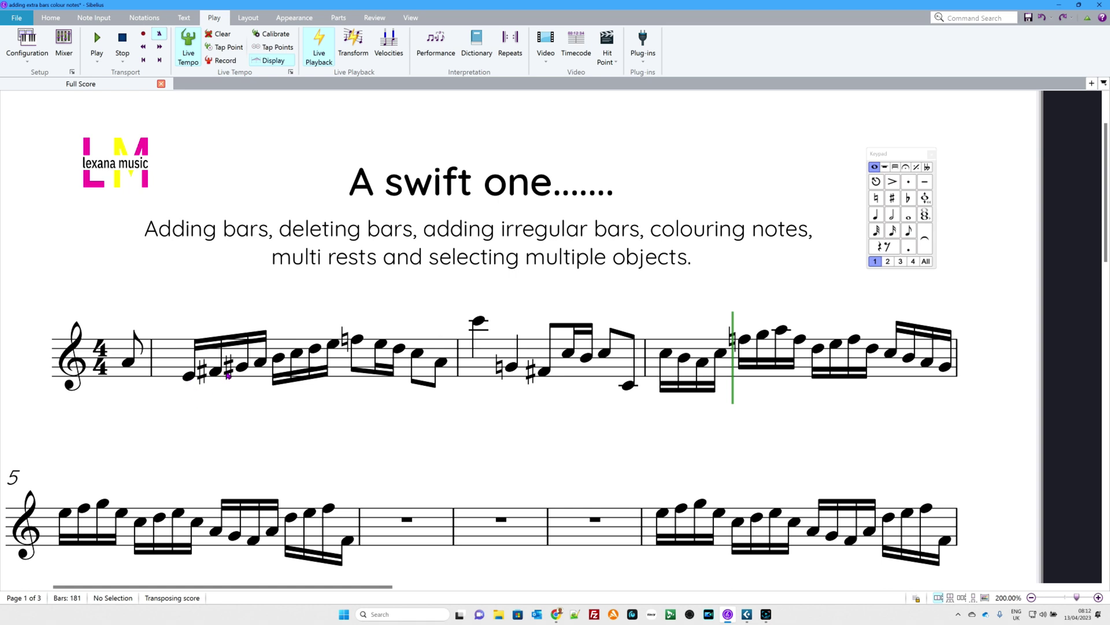
- Colour the first E and two further chord notes of bar 2 magenta (#ff00ff)
left_click(238, 358)
left_click(278, 412)
left_click(189, 377)
left_click(240, 368, "ctrl")
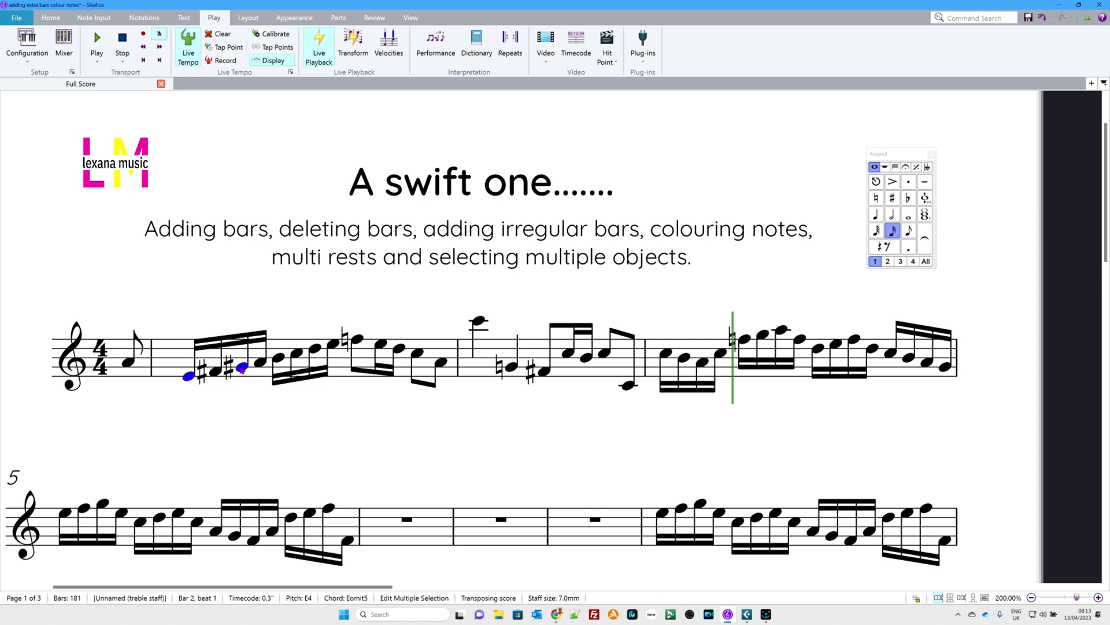
left_click(281, 360, "ctrl")
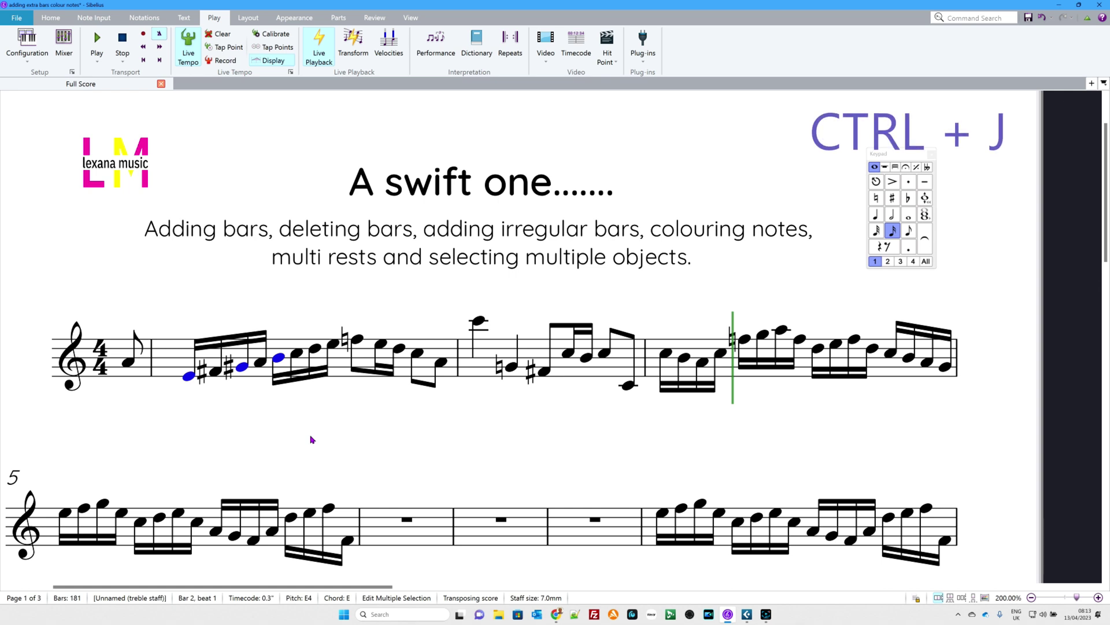
key("ctrl+j")
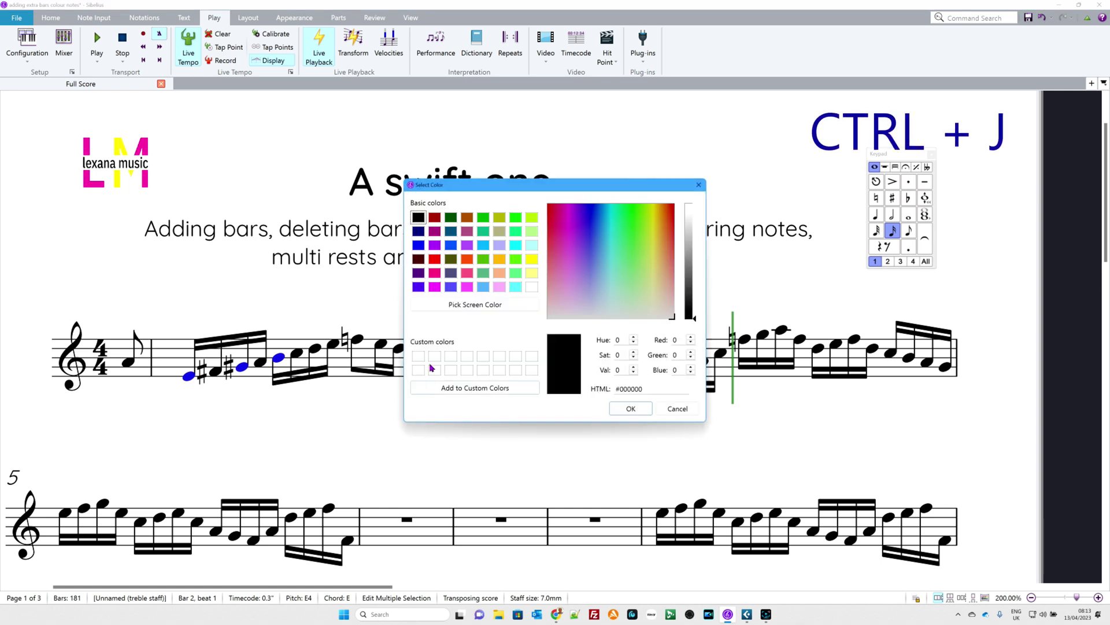
left_click(434, 287)
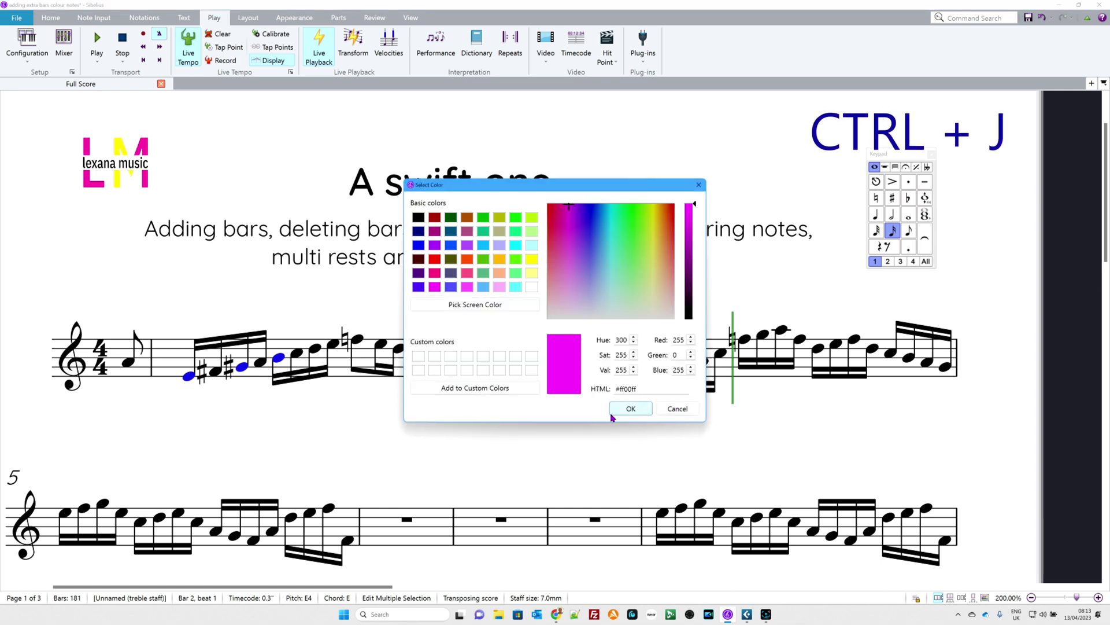
left_click(631, 409)
key("Escape")
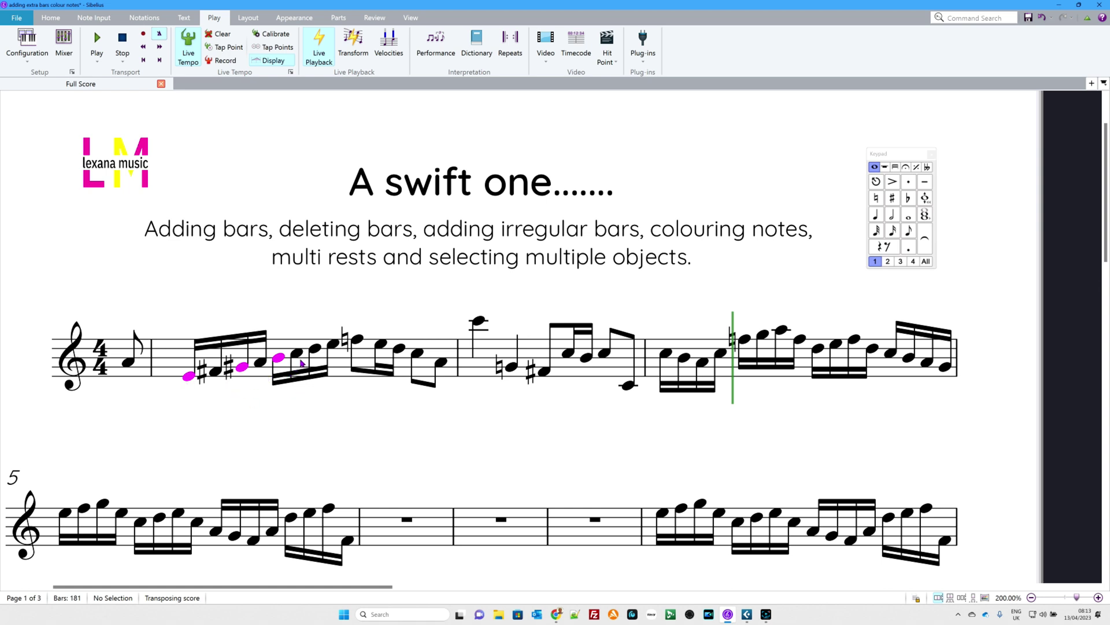
- Colour the D note after the magenta notes yellow
left_click(318, 352)
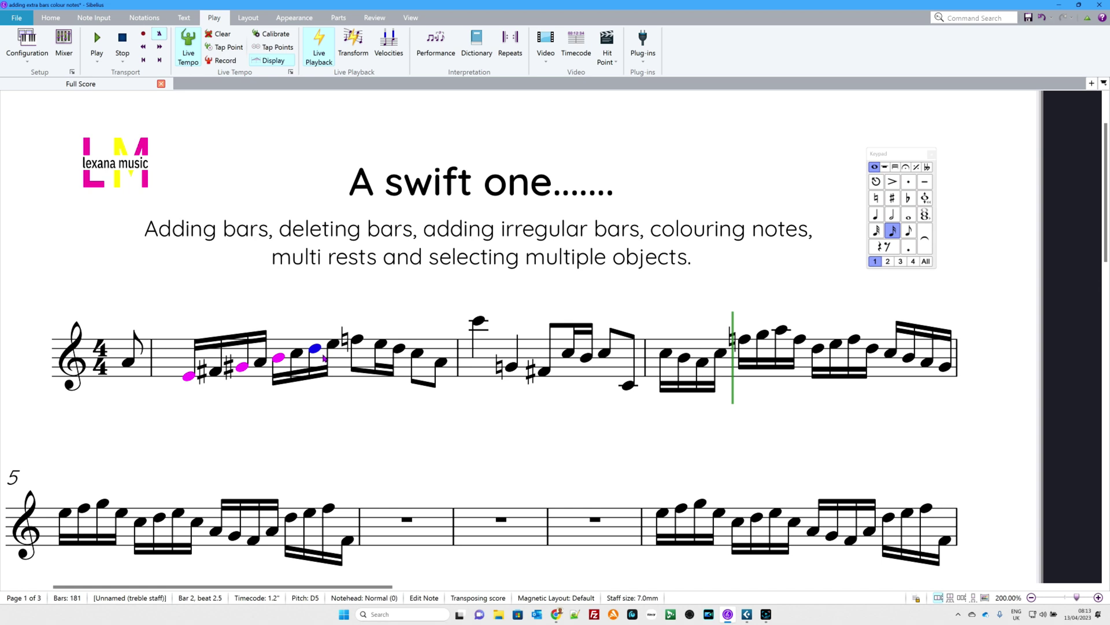
key("ctrl+j")
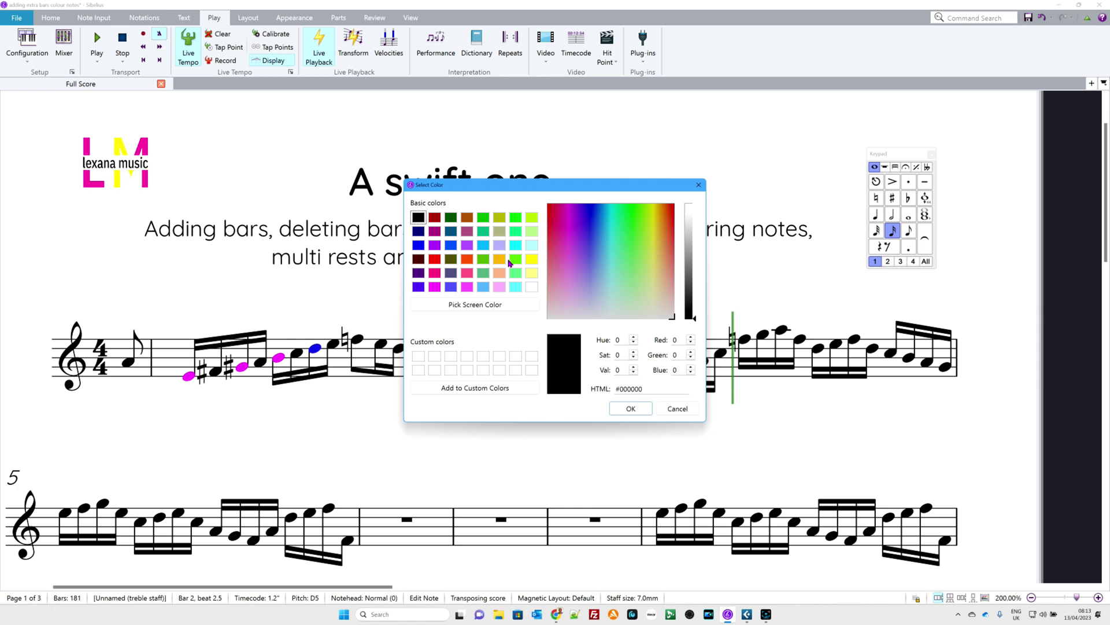
left_click(532, 260)
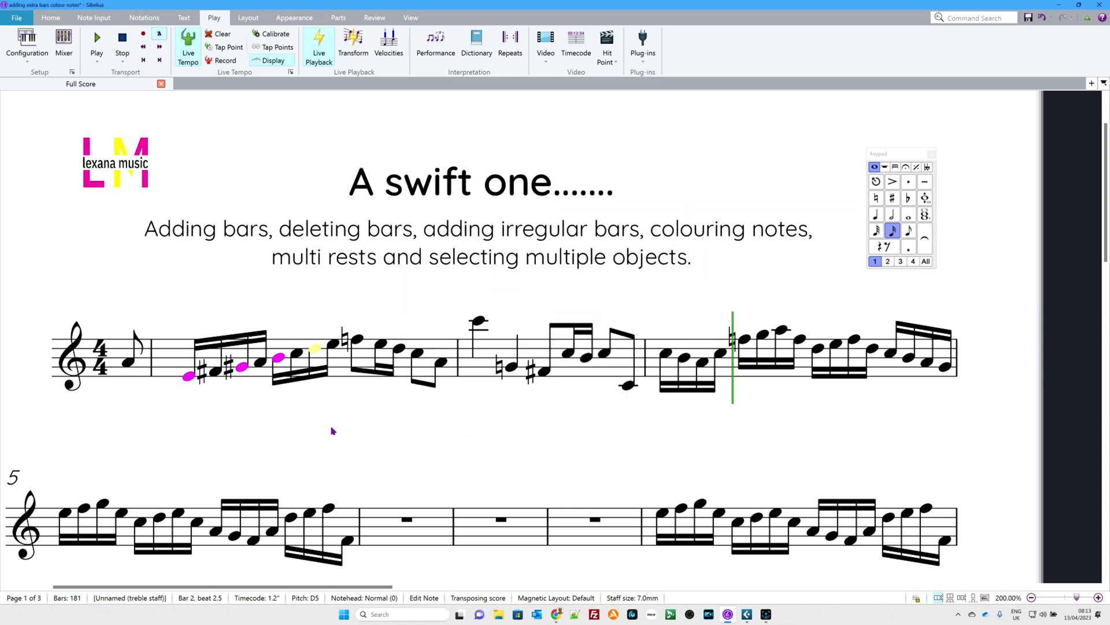
left_click(330, 429)
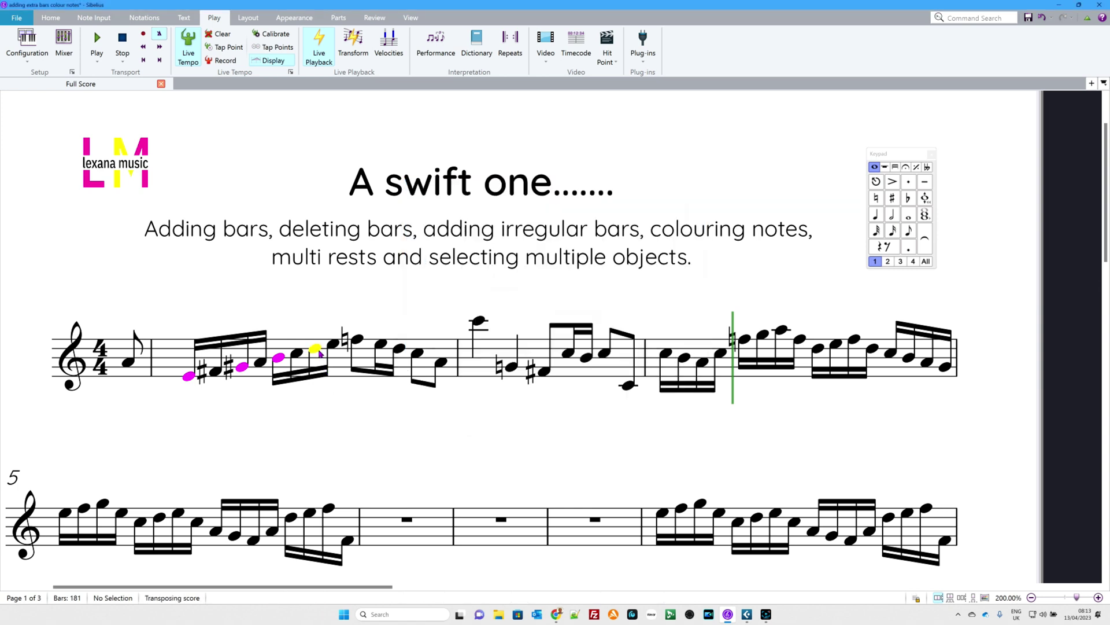
- Colour the F note on bar 2 beat 3 light green (#55ff00)
left_click(357, 339)
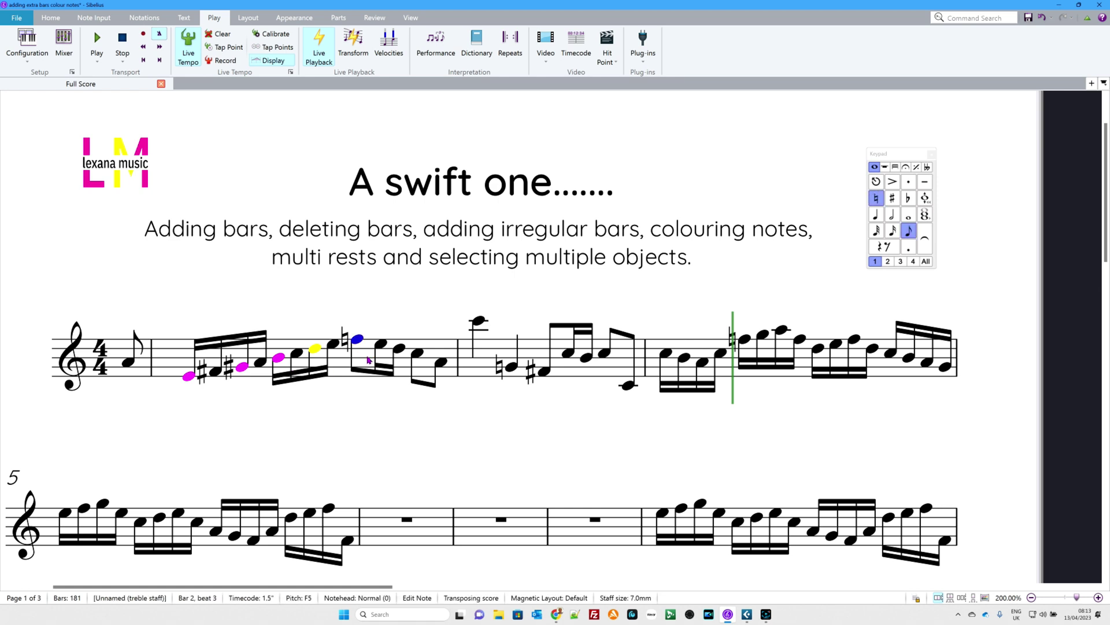
key("ctrl+j")
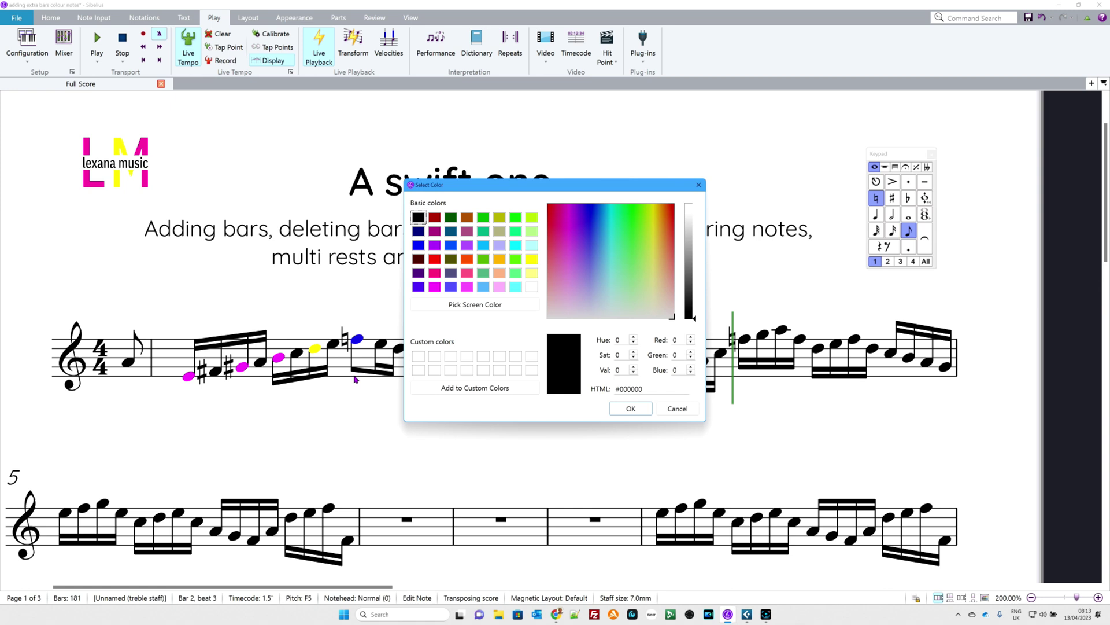
left_click(513, 273)
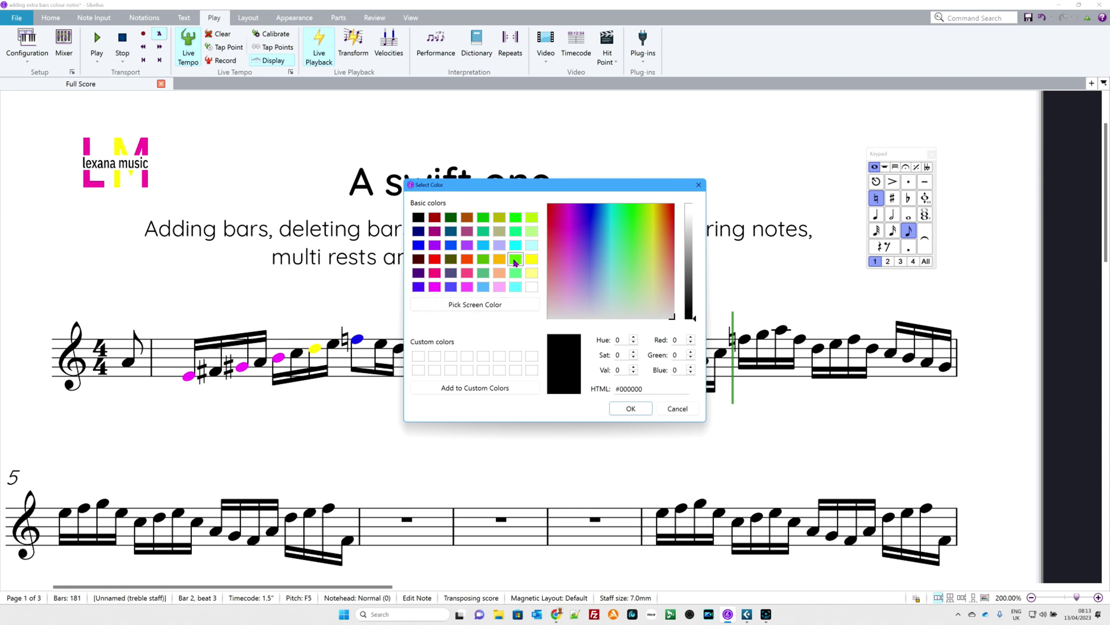
left_click(630, 408)
left_click(453, 437)
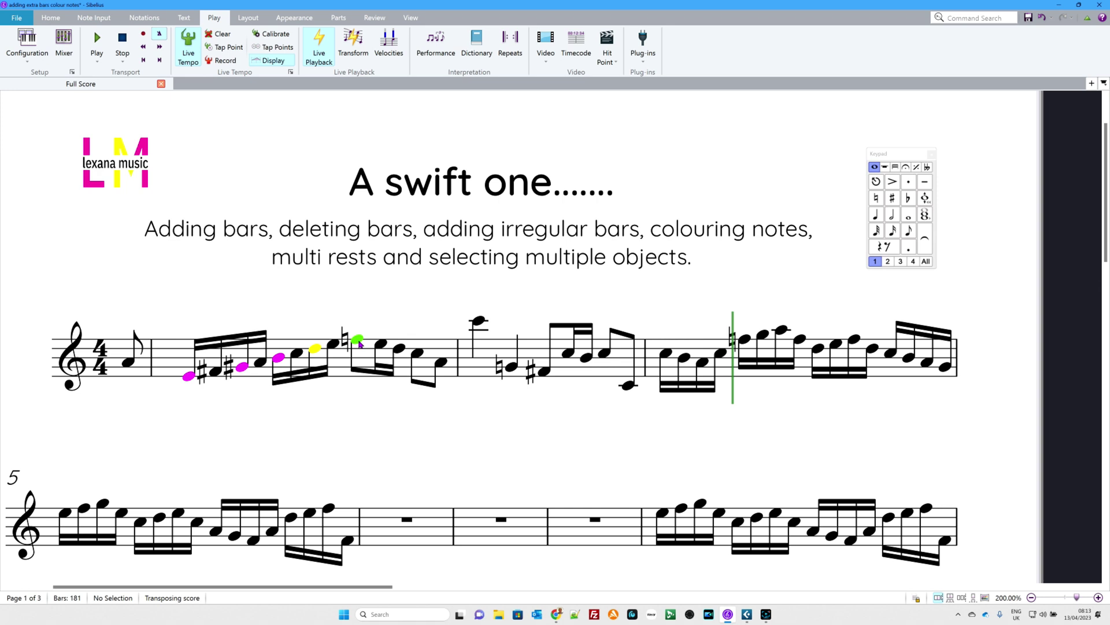
left_click(191, 379)
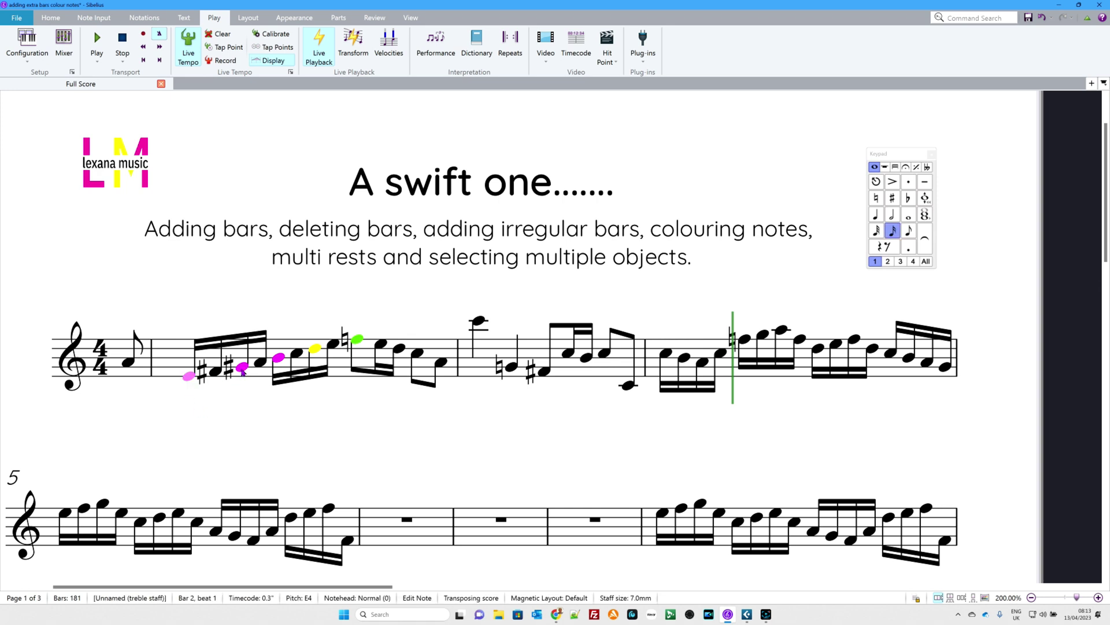
left_click(279, 359)
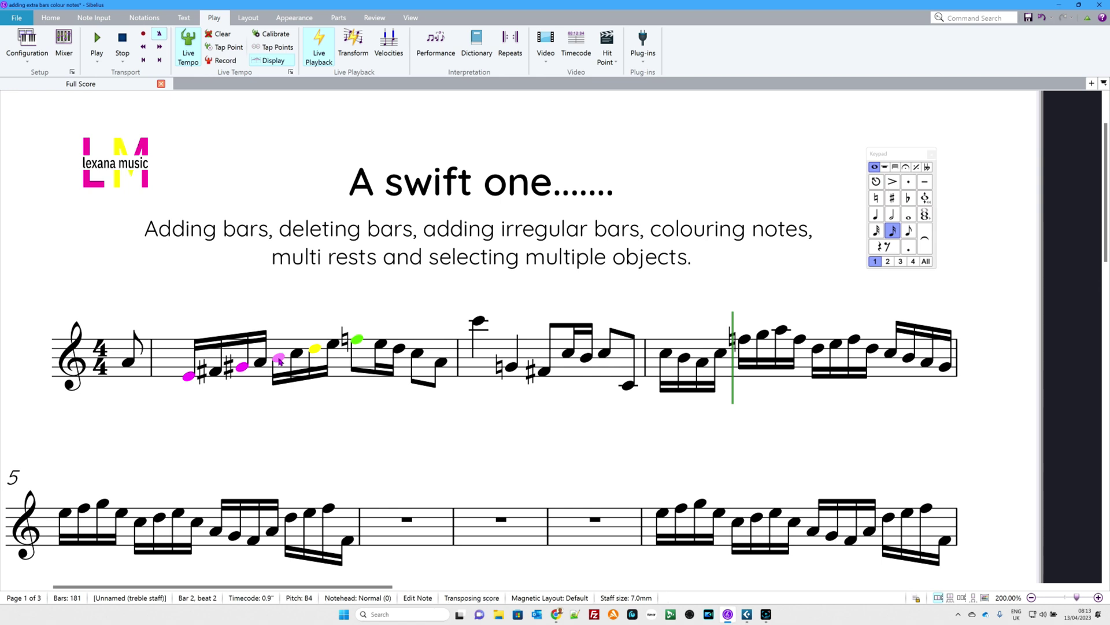
left_click(316, 350)
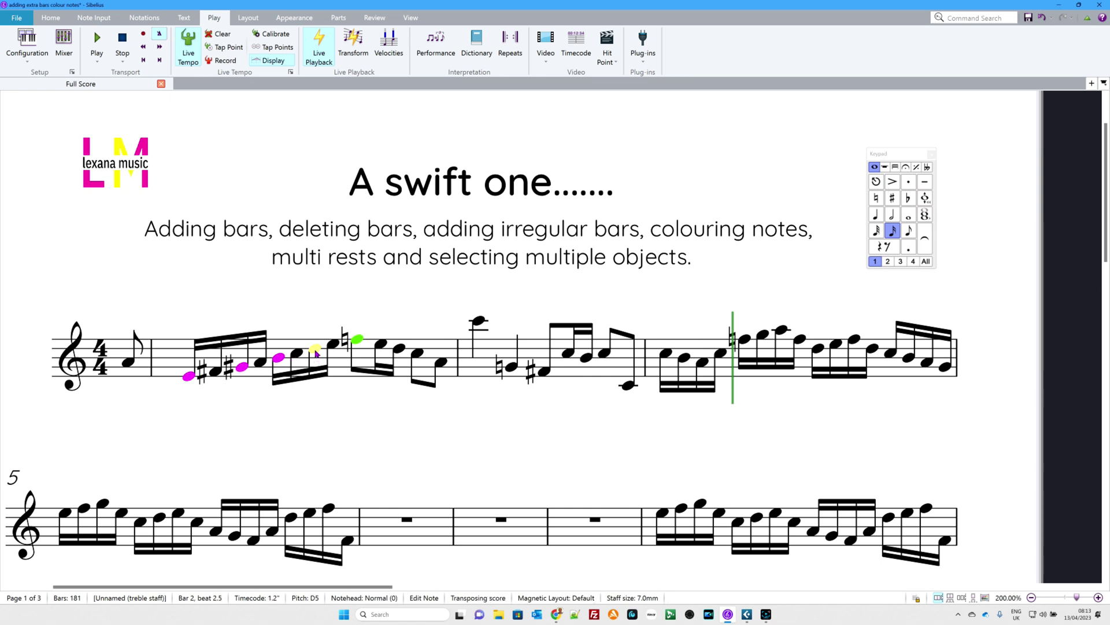
left_click(358, 340)
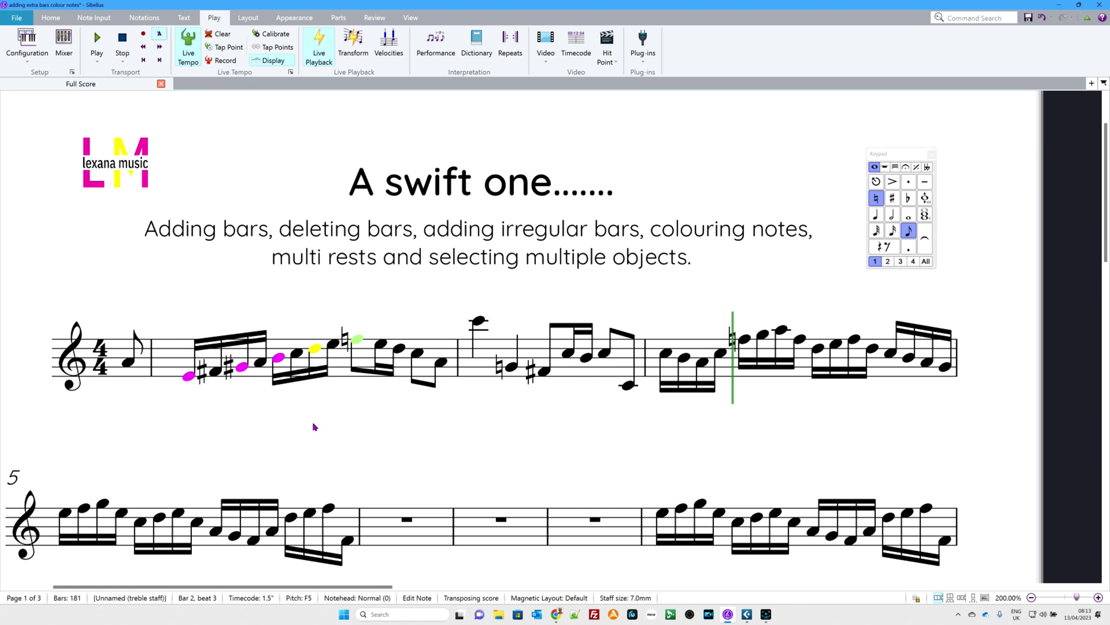
left_click(393, 457)
left_click_drag(463, 448, 417, 391)
left_click_drag(397, 513, 382, 461)
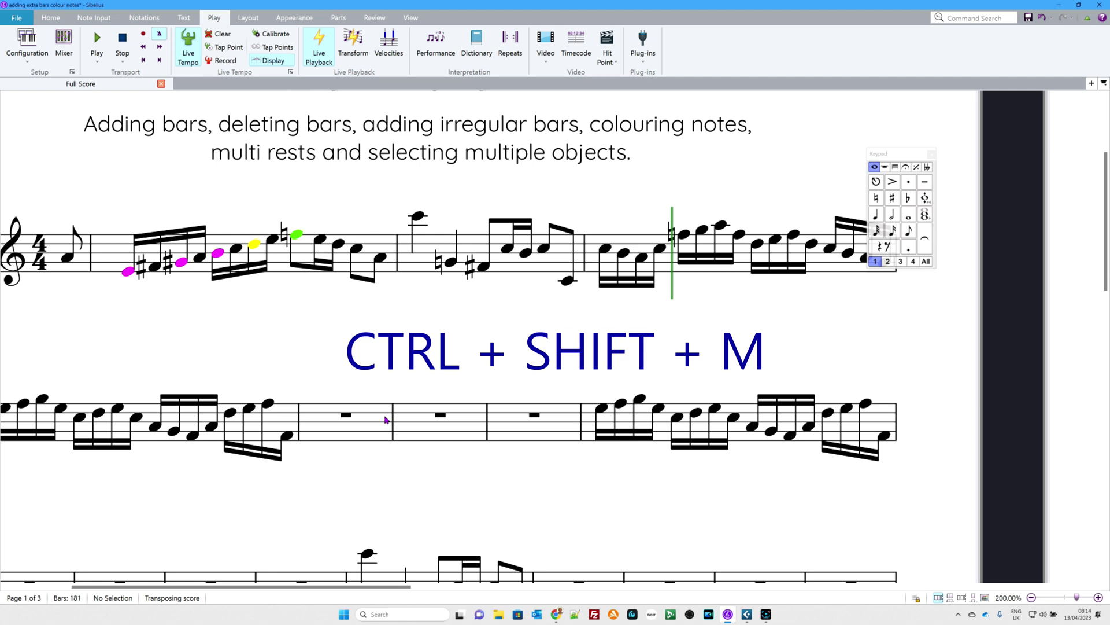
key("ctrl+shift+m")
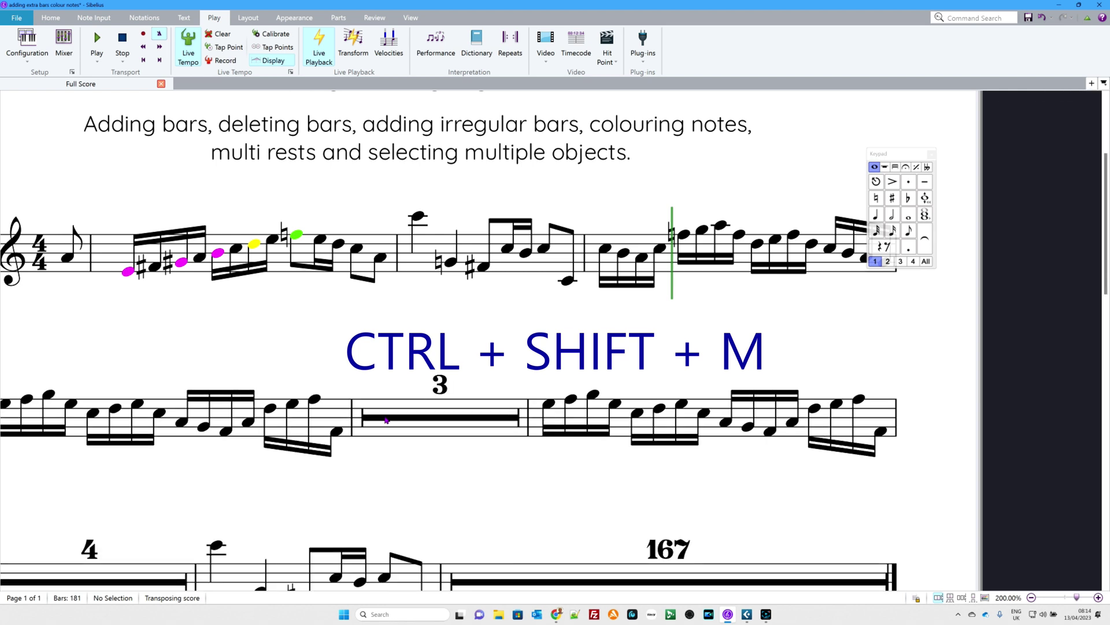
scroll(386, 422, "down", 2)
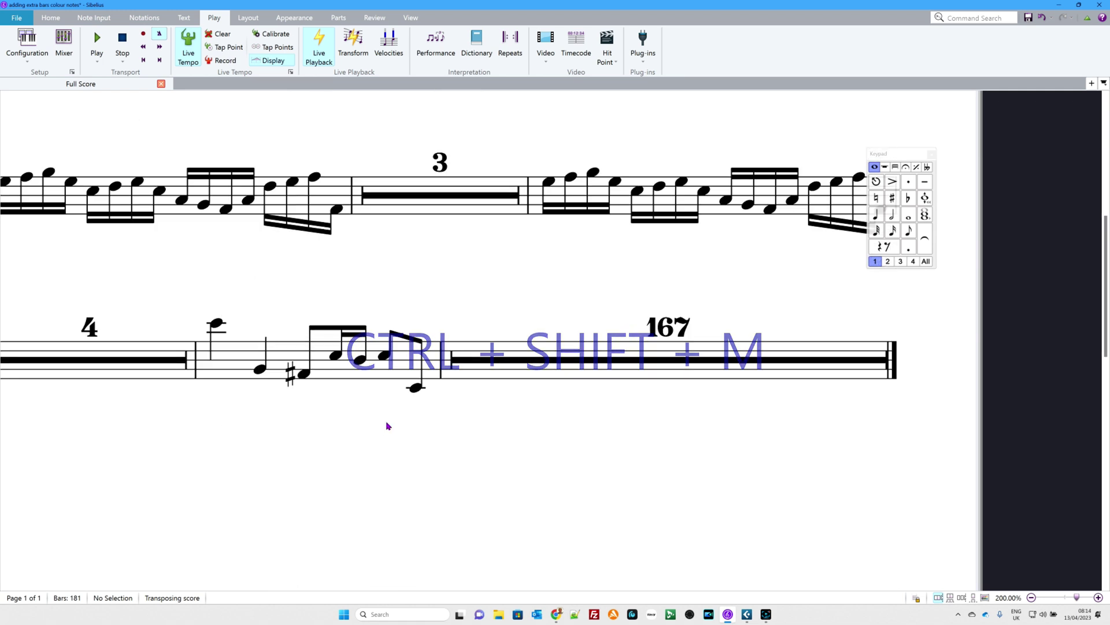
scroll(385, 426, "up", 1)
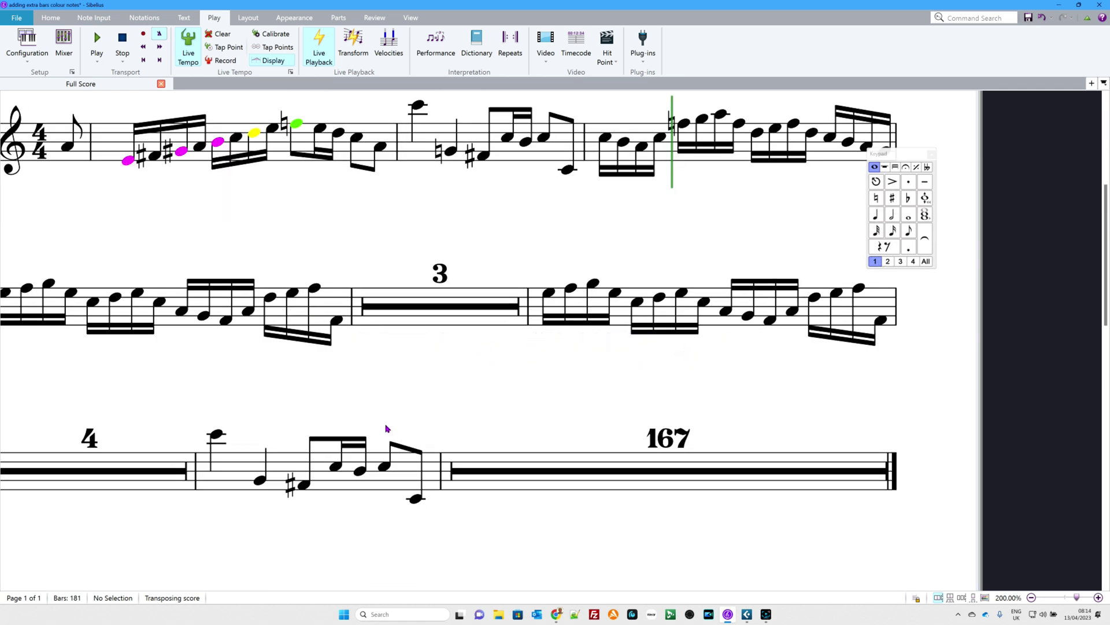
key("ctrl+shift+m")
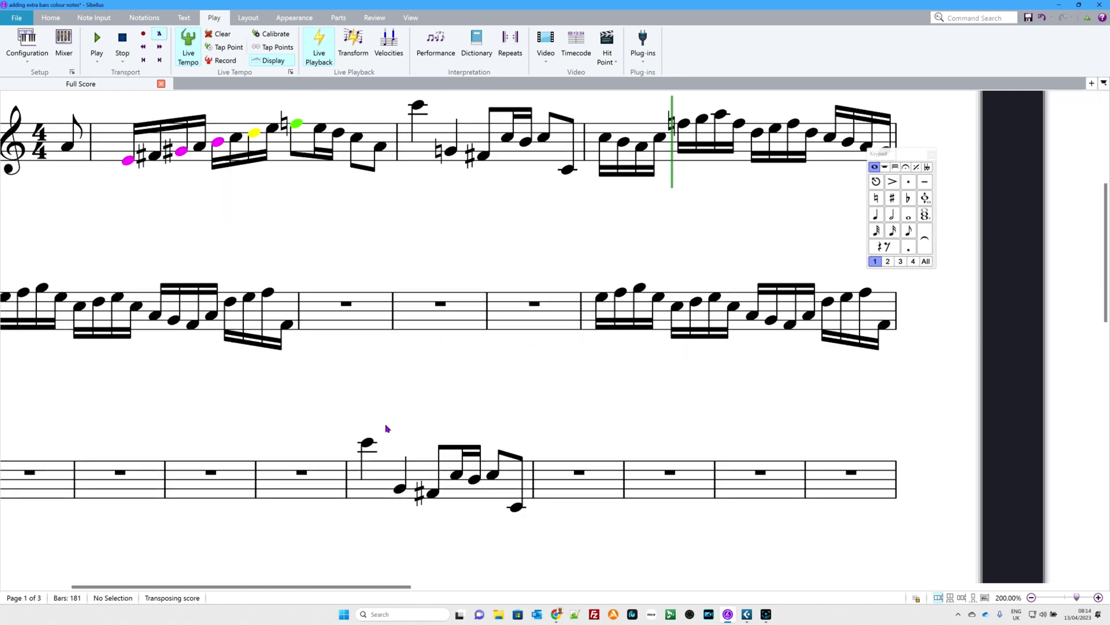
left_click_drag(449, 256, 480, 324)
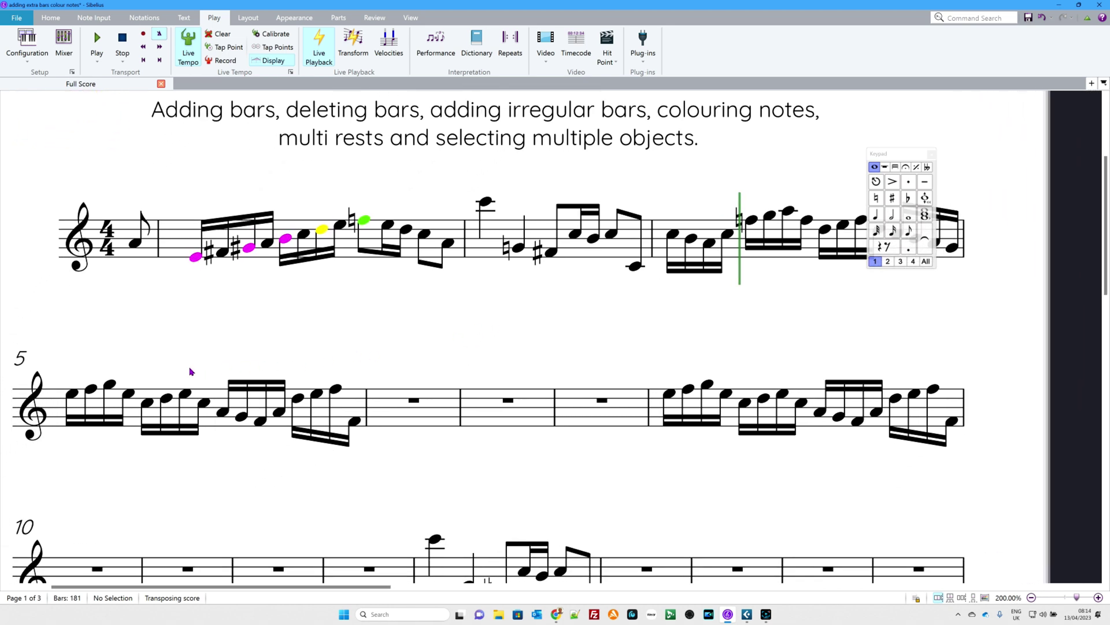
- Select five notes in bar 5 together with the rests in bars 6, 7 and 8
left_click(73, 397)
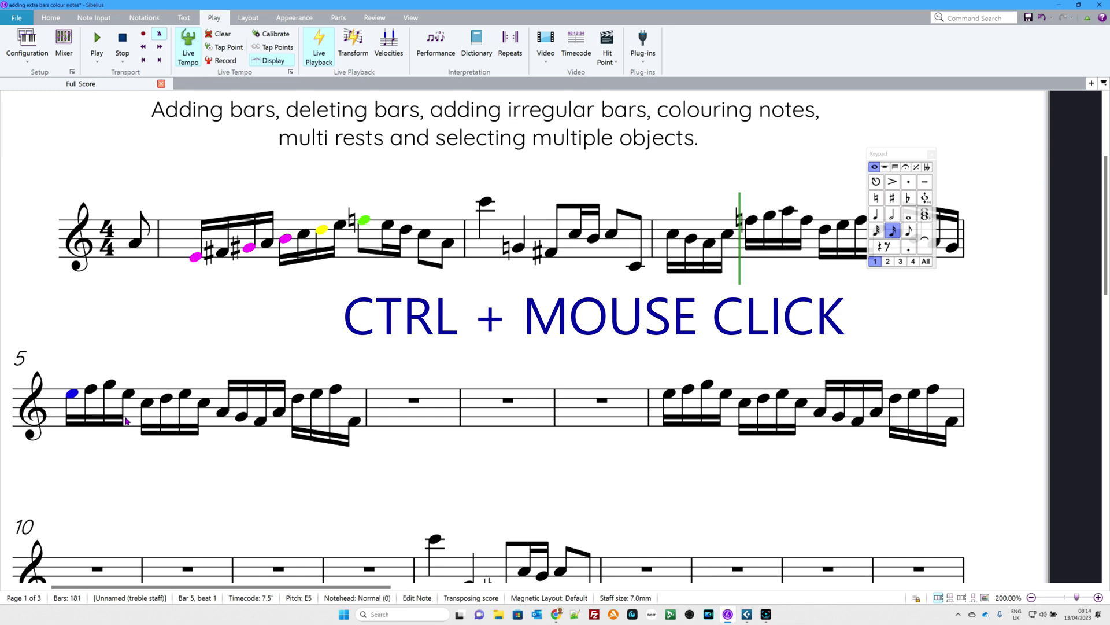
left_click(148, 405, "ctrl")
left_click(185, 398, "ctrl")
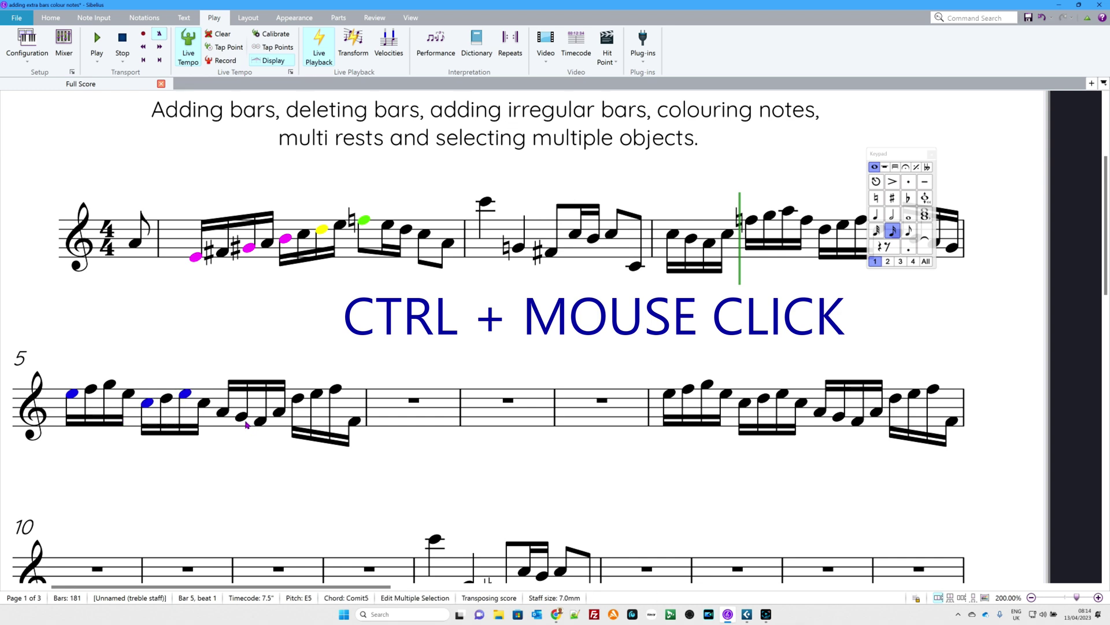
left_click(224, 413, "ctrl")
left_click(298, 399, "ctrl")
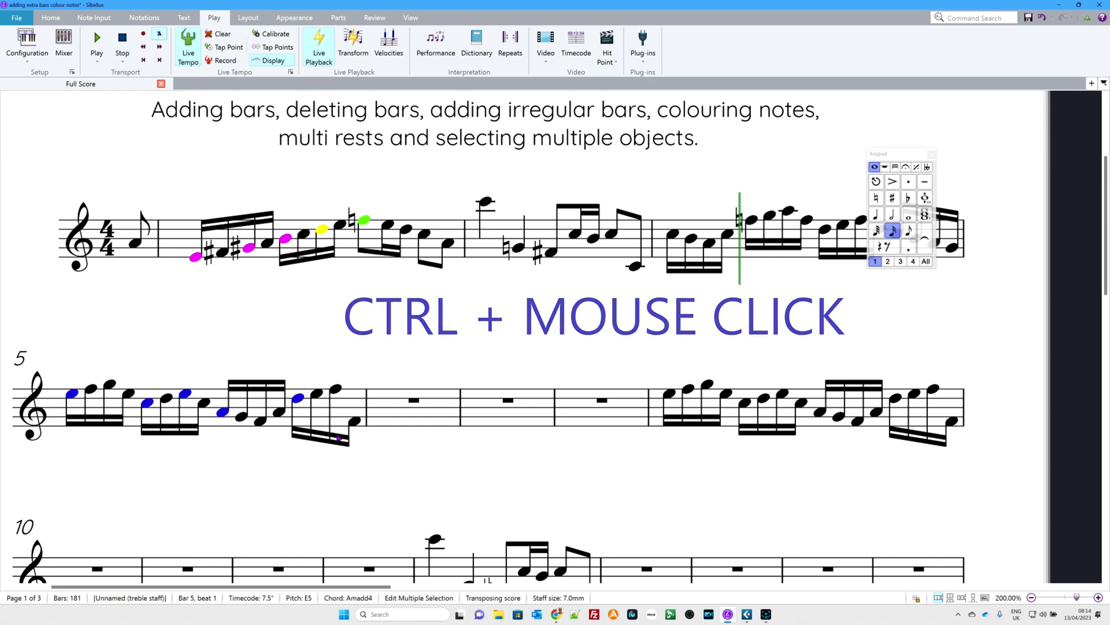
left_click(414, 400, "ctrl")
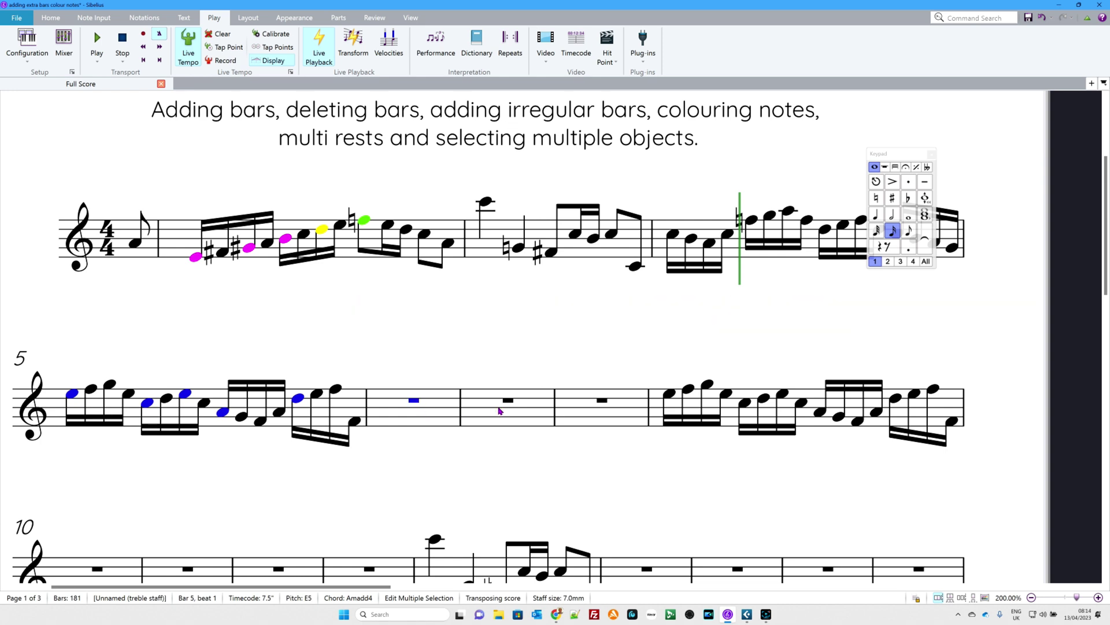
left_click(510, 403, "ctrl")
left_click(605, 404, "ctrl")
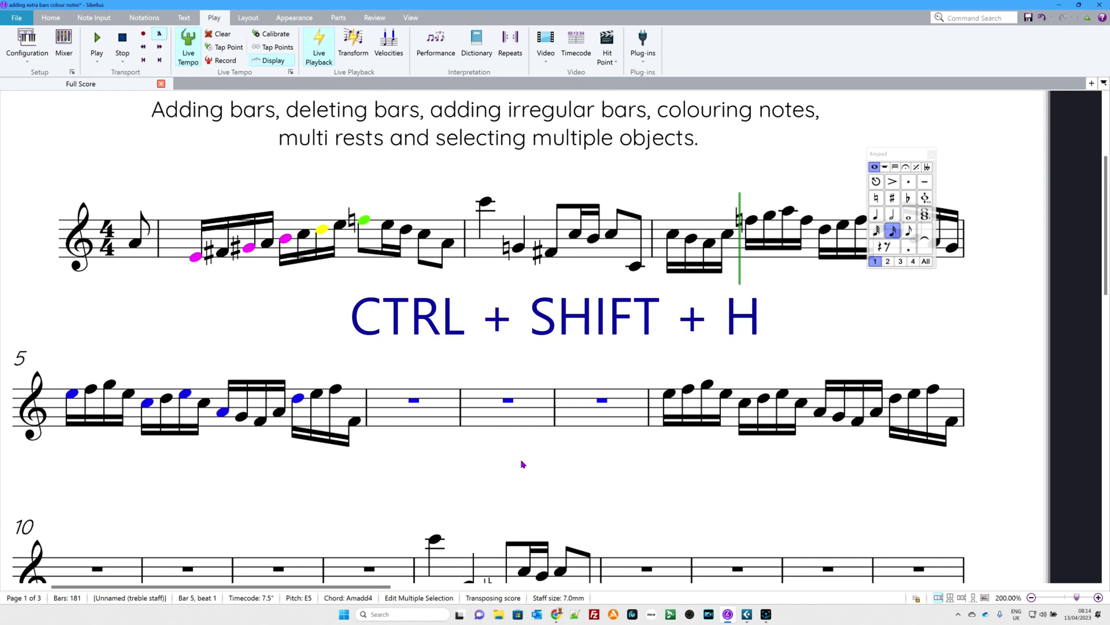
key("ctrl+shift+h")
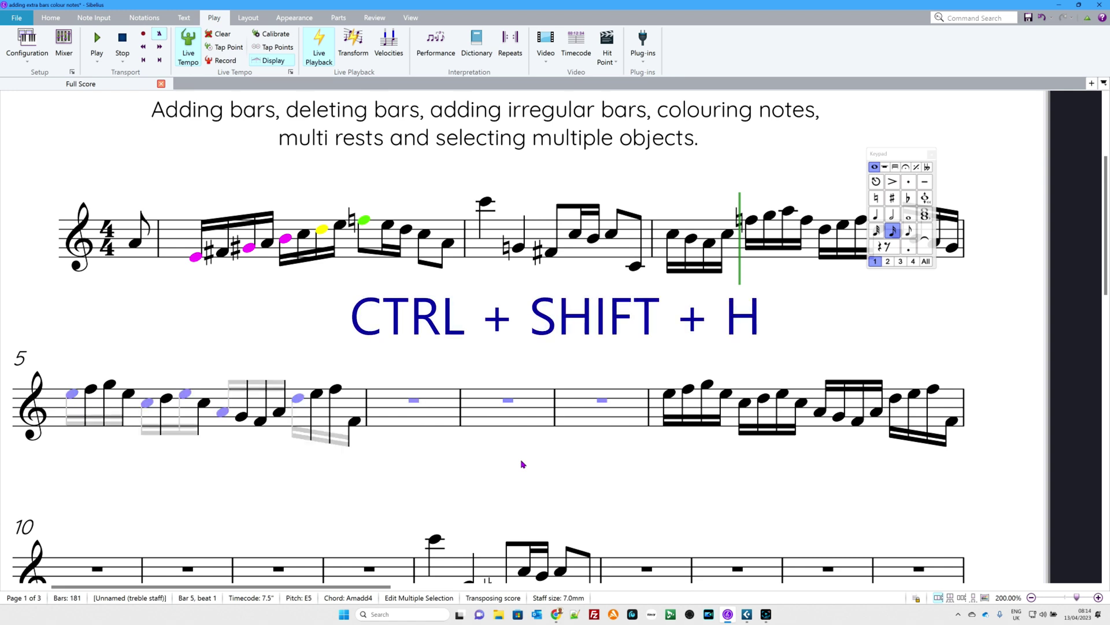
left_click(460, 473)
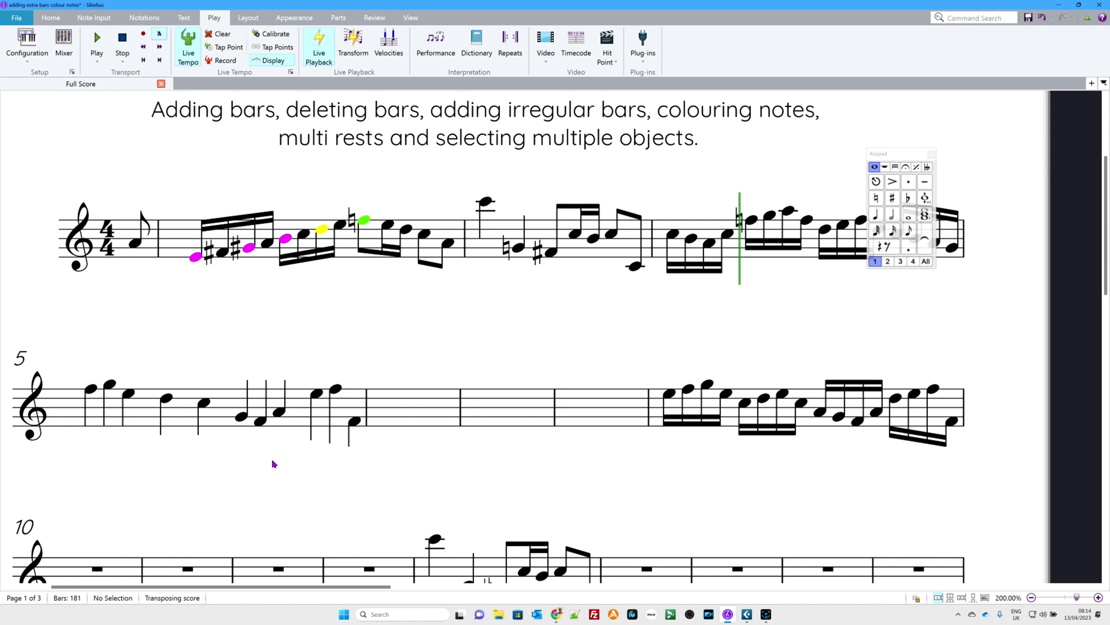
key("ctrl+z")
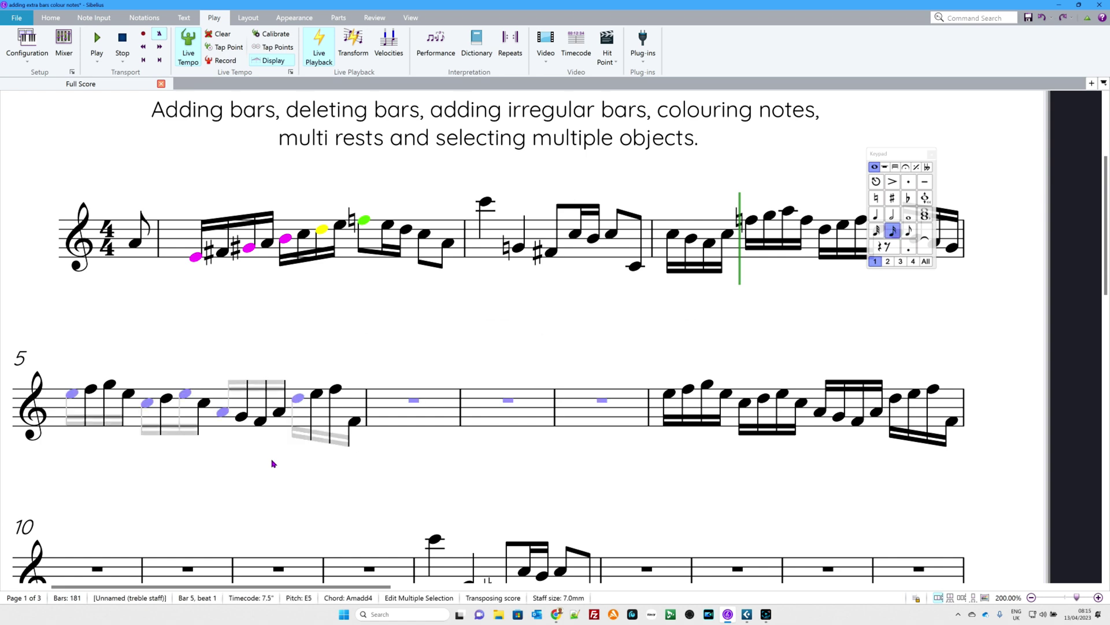
key("ctrl+z")
left_click(273, 461)
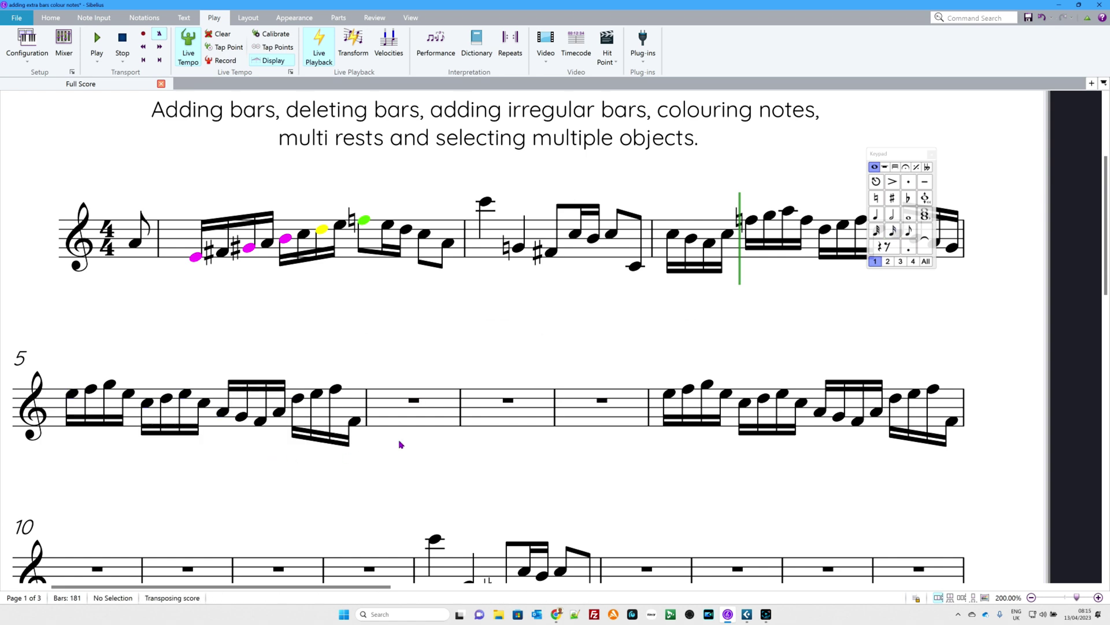
scroll(466, 453, "right", 3)
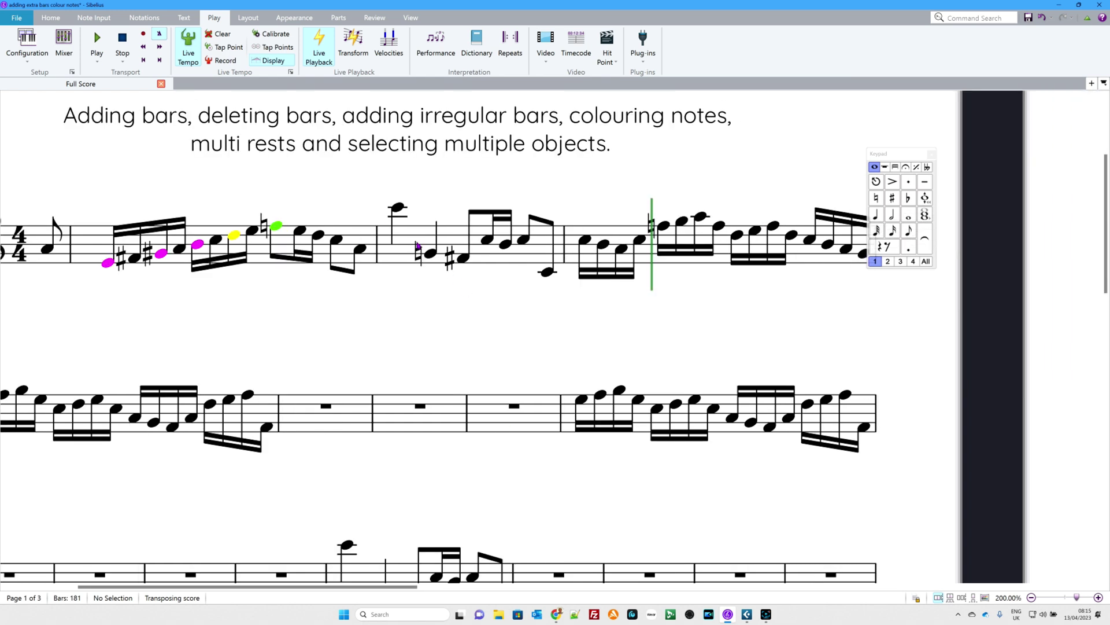
left_click(401, 208)
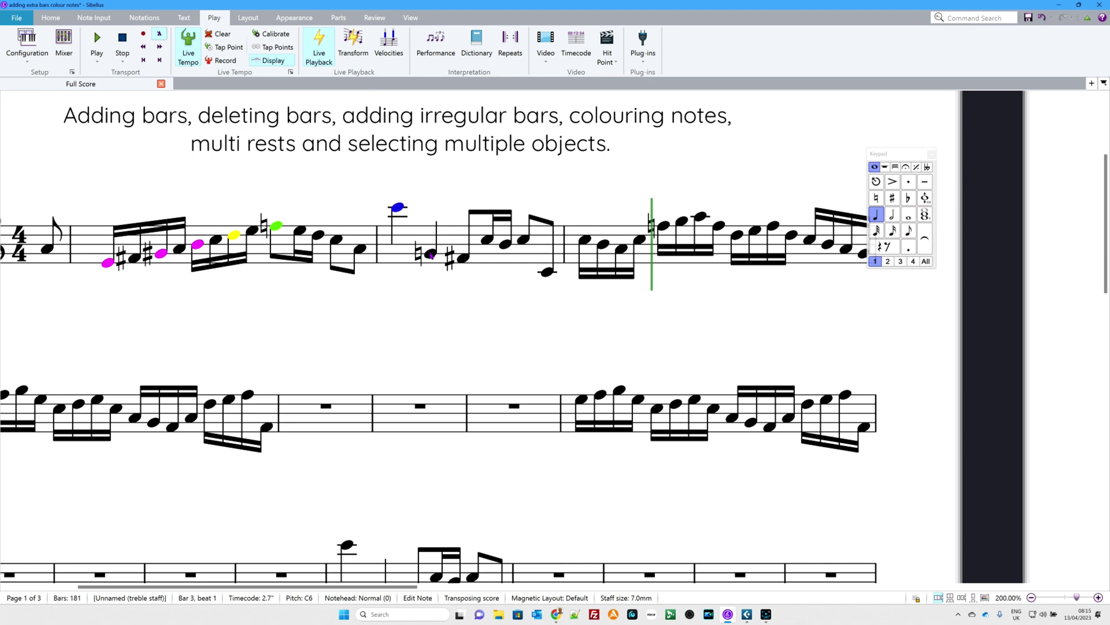
left_click(431, 255, "ctrl")
left_click(464, 260, "ctrl")
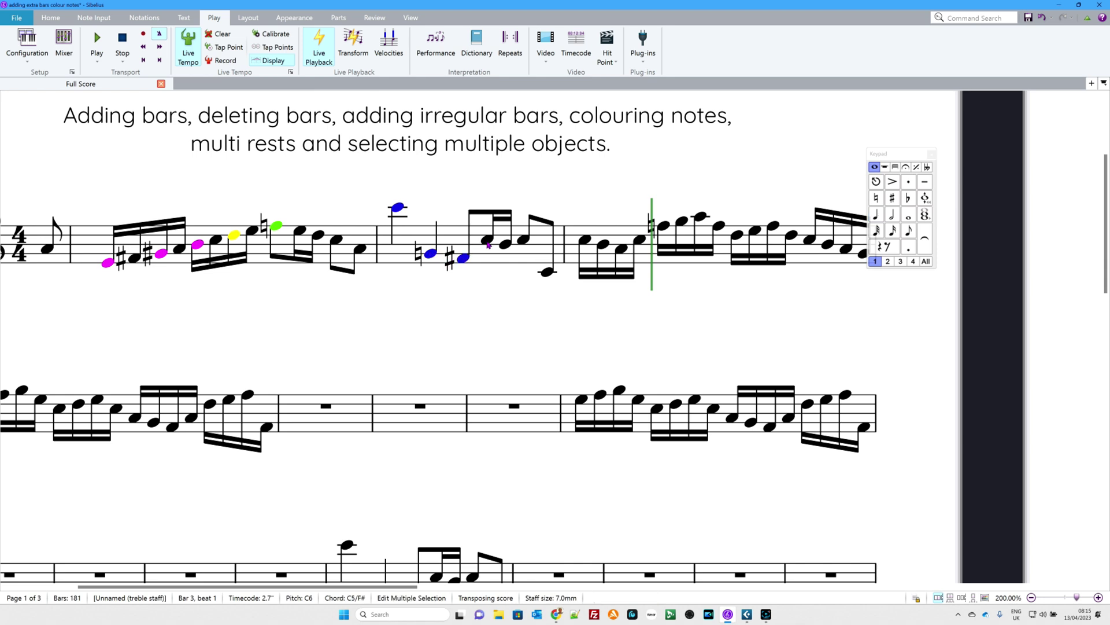
left_click(457, 316)
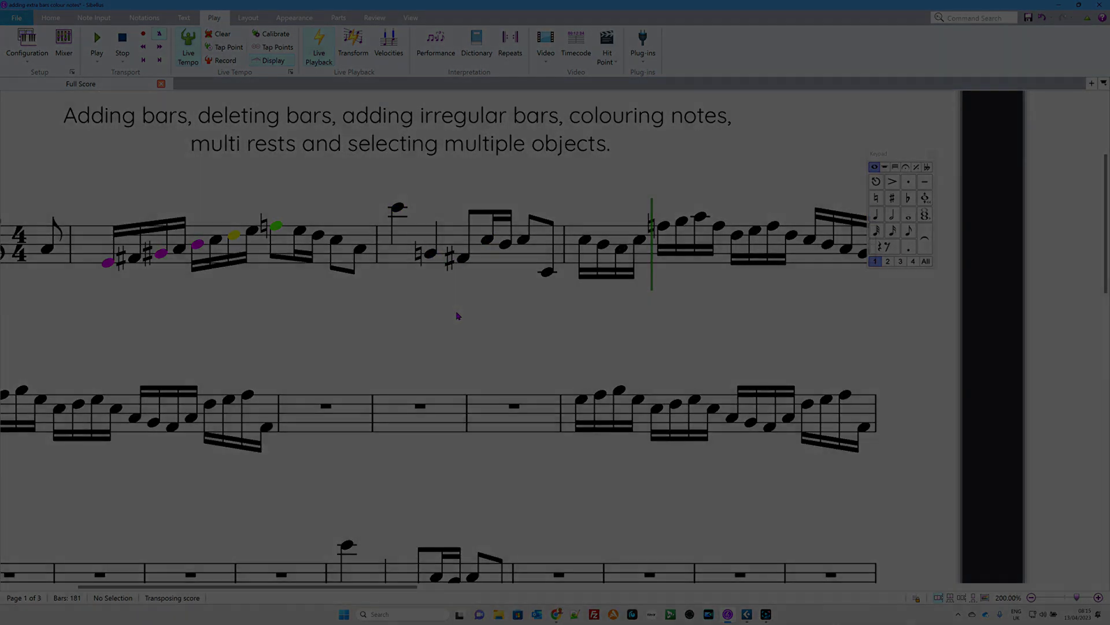